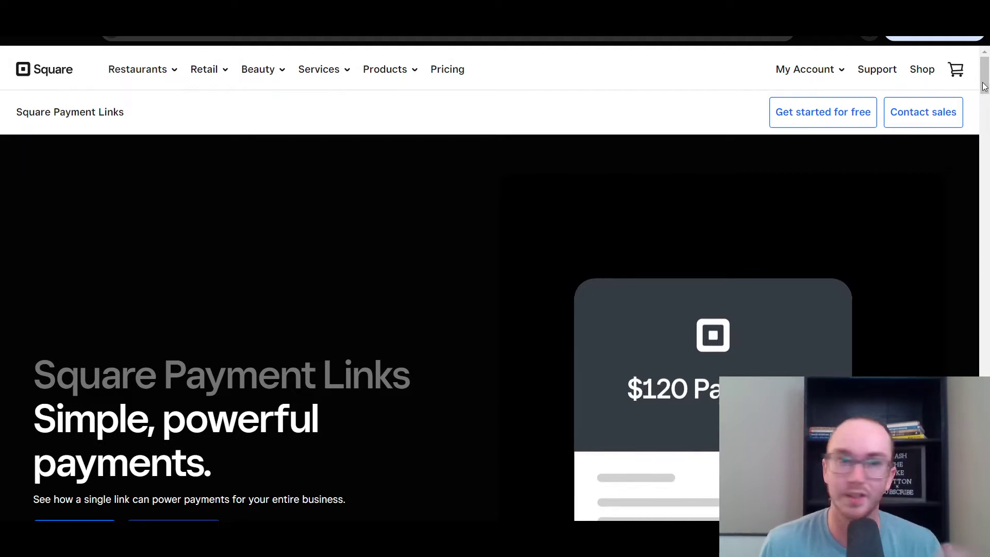
{"action": "left_click_drag", "start_coordinate": [984, 87], "coordinate": [986, 95]}
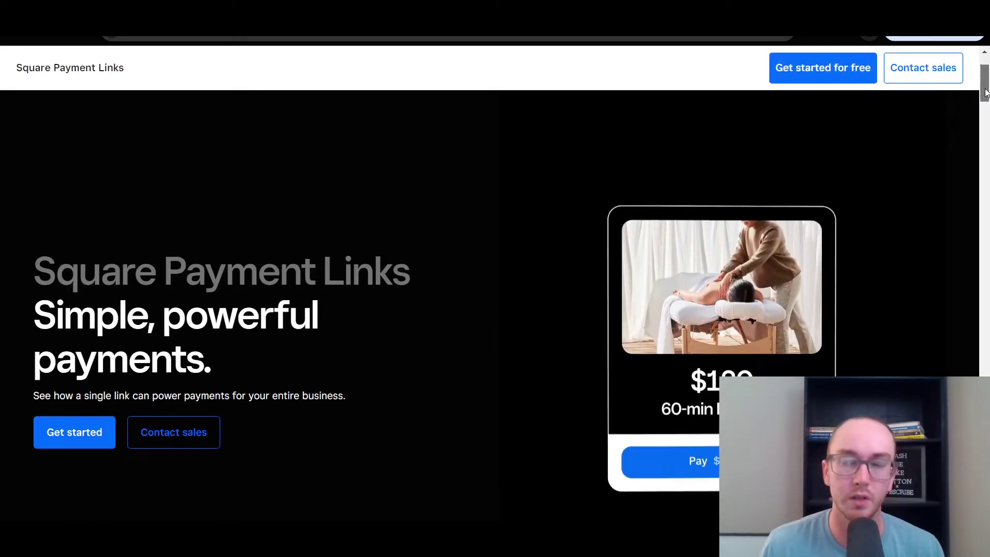
{"action": "scroll", "coordinate": [986, 95], "scroll_direction": "up", "scroll_amount": 2}
{"action": "scroll", "coordinate": [986, 92], "scroll_direction": "down", "scroll_amount": 2}
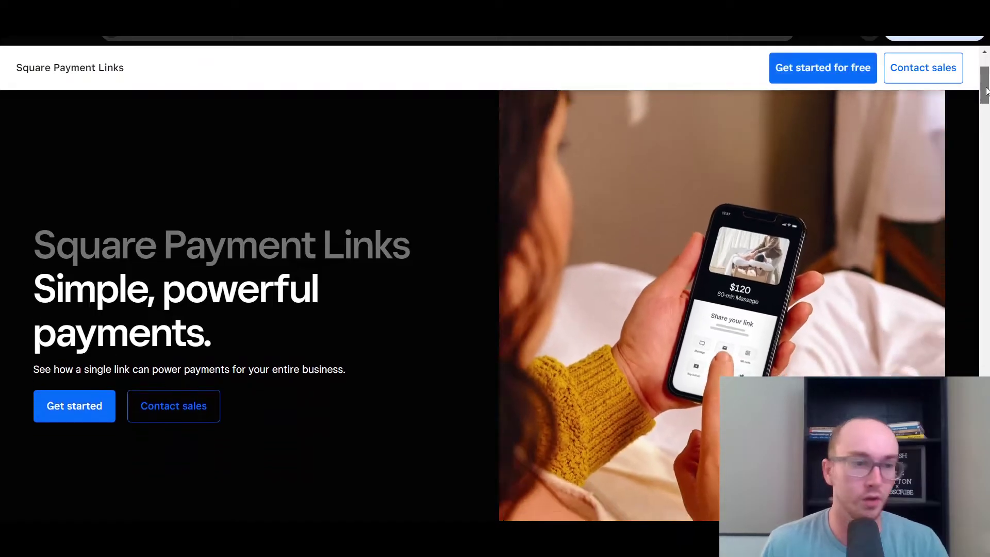
{"action": "scroll", "coordinate": [986, 90], "scroll_direction": "down", "scroll_amount": 3}
{"action": "scroll", "coordinate": [987, 83], "scroll_direction": "up", "scroll_amount": 4}
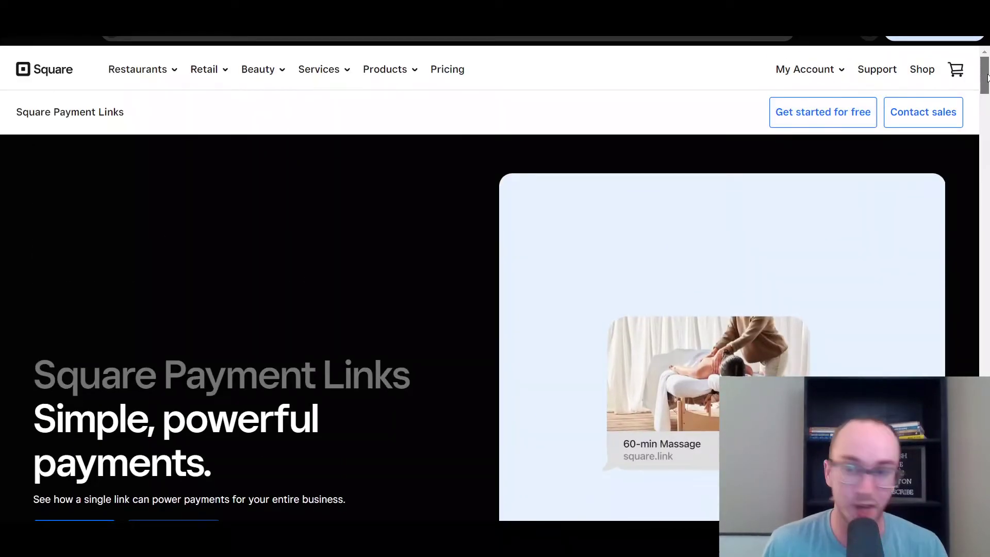
{"action": "left_click_drag", "start_coordinate": [987, 77], "coordinate": [953, 373]}
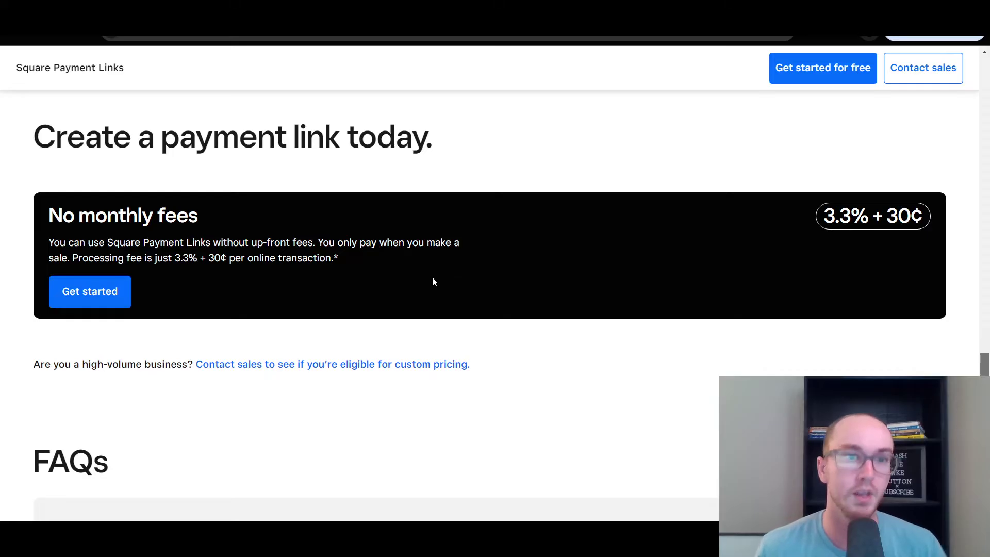
{"action": "left_click_drag", "start_coordinate": [52, 220], "coordinate": [224, 231]}
{"action": "left_click", "coordinate": [224, 230]}
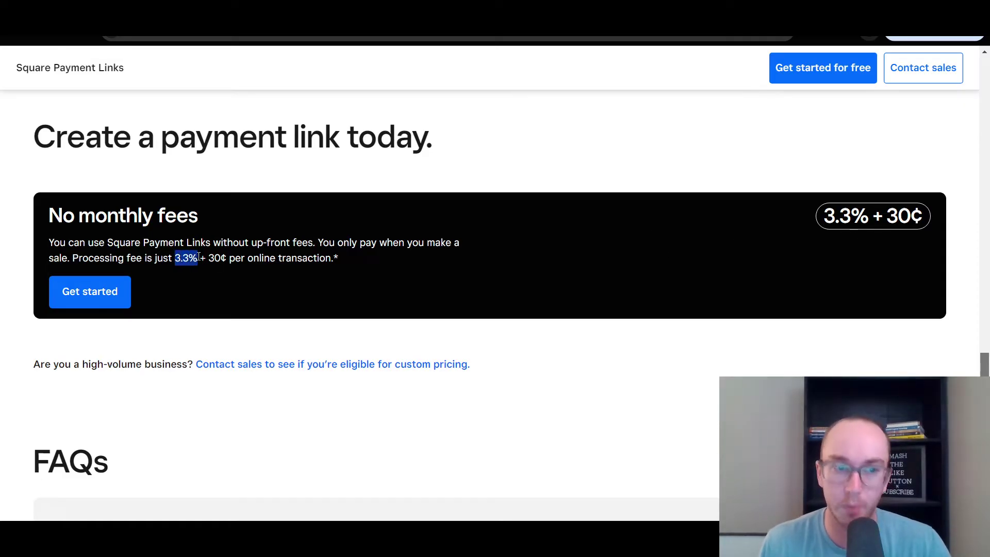
{"action": "left_click_drag", "start_coordinate": [199, 257], "coordinate": [244, 258]}
{"action": "left_click", "coordinate": [238, 258]}
{"action": "left_click", "coordinate": [384, 260]}
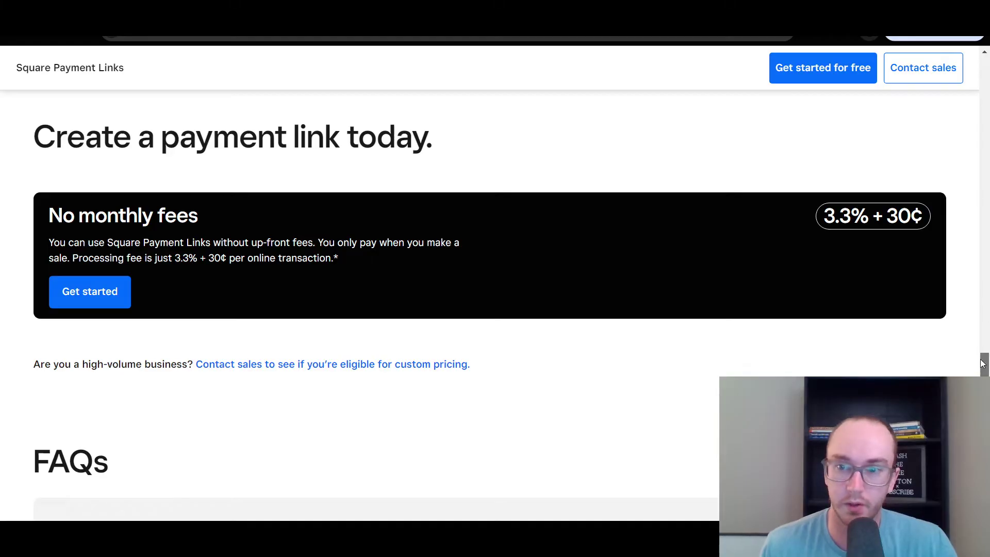
{"action": "left_click_drag", "start_coordinate": [983, 364], "coordinate": [985, 63]}
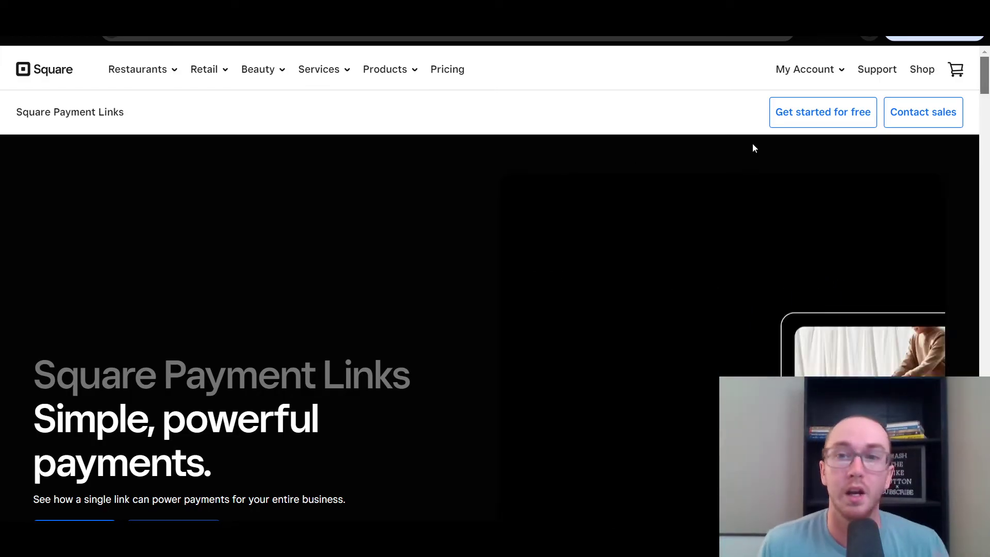
Enter the dashboard and open Payments › Payment Links to begin a new link.
{"action": "left_click", "coordinate": [772, 119]}
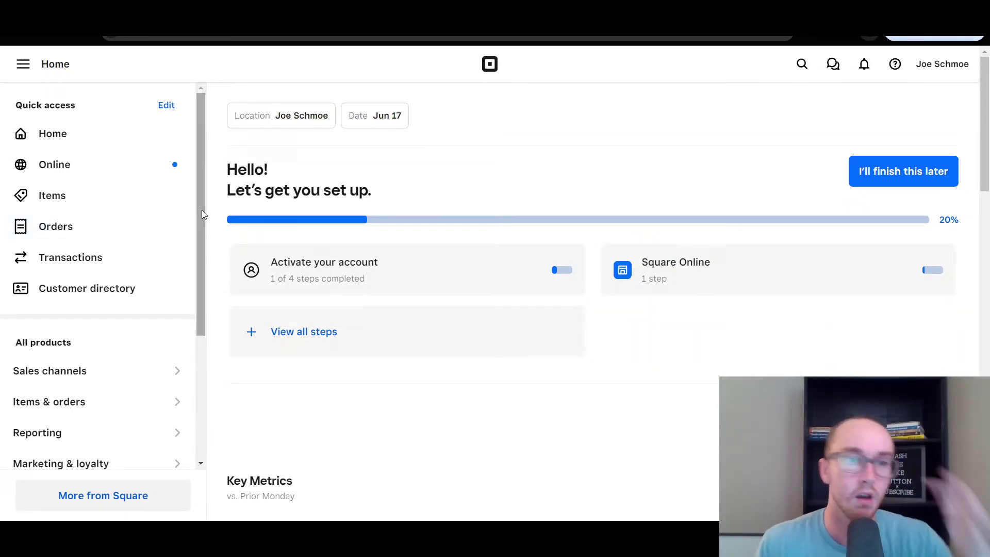
{"action": "left_click_drag", "start_coordinate": [202, 209], "coordinate": [208, 382]}
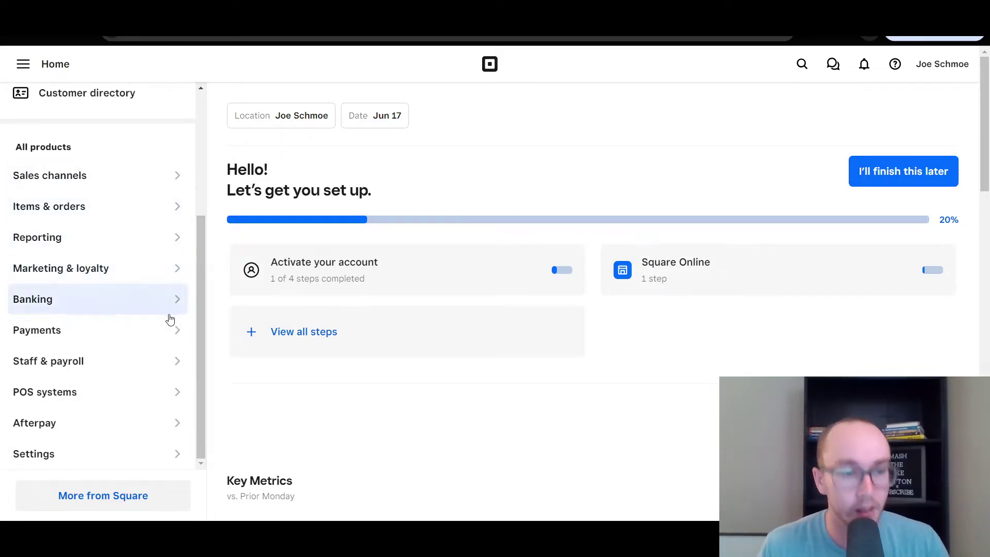
{"action": "left_click", "coordinate": [175, 336]}
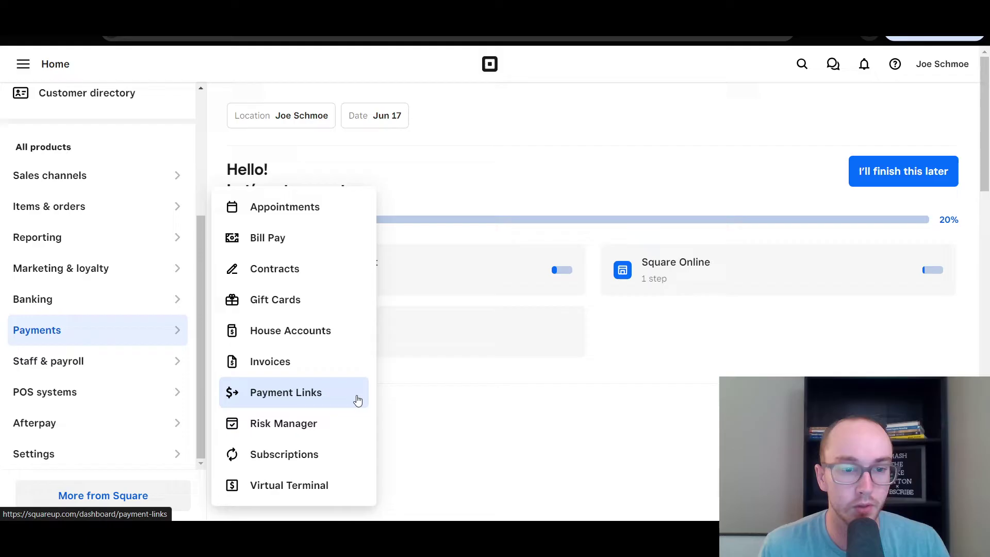
{"action": "left_click", "coordinate": [416, 395]}
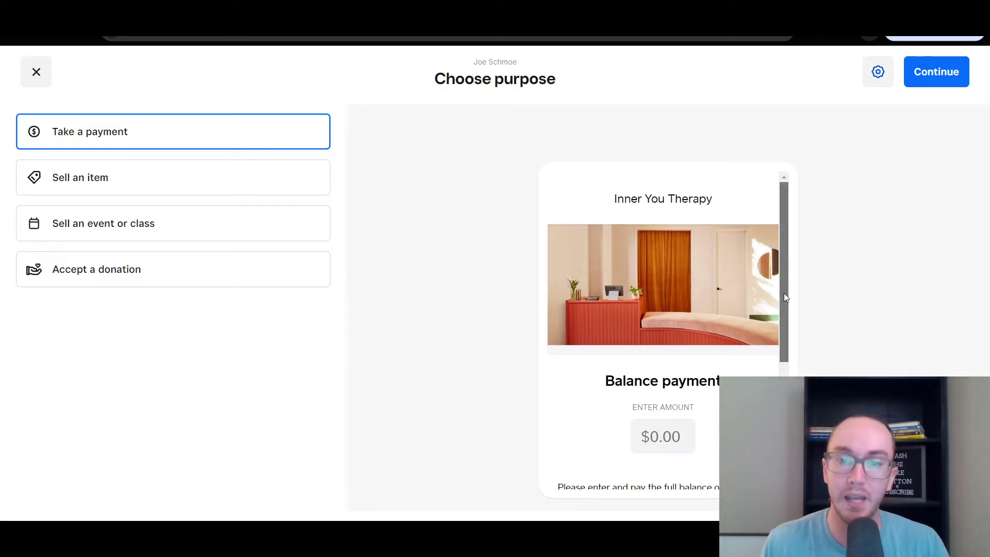
Scroll through the default balance-payment checkout preview.
{"action": "mouse_move", "coordinate": [784, 293]}
{"action": "left_mouse_down"}
{"action": "mouse_move", "coordinate": [781, 412]}
{"action": "mouse_move", "coordinate": [784, 287]}
{"action": "left_mouse_up"}
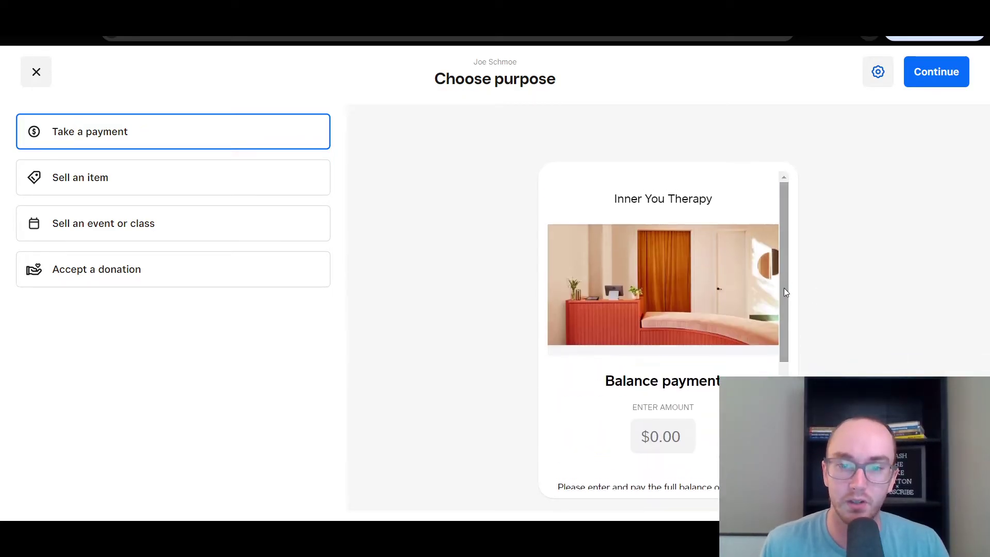
{"action": "scroll", "coordinate": [665, 379], "scroll_direction": "down", "scroll_amount": 1}
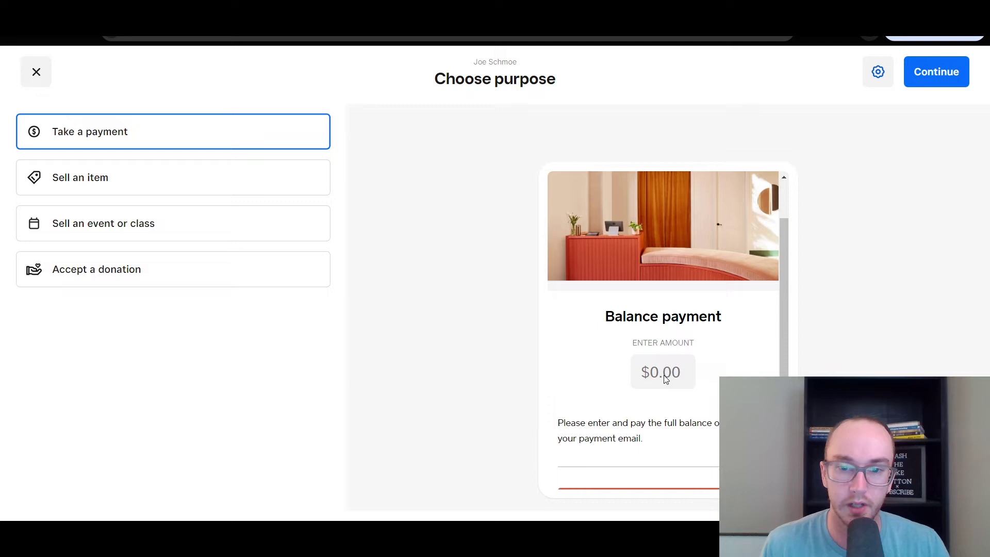
{"action": "left_click_drag", "start_coordinate": [783, 341], "coordinate": [780, 366]}
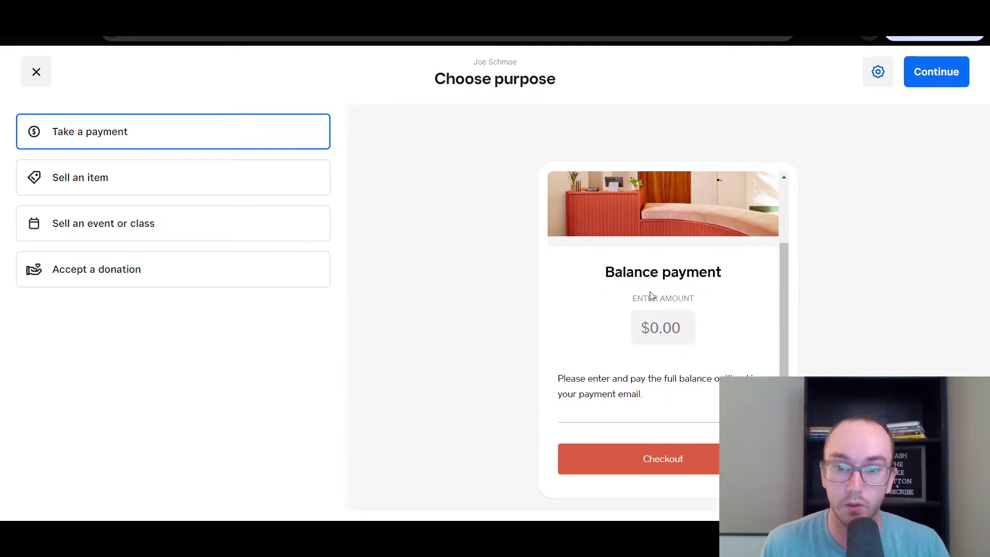
{"action": "left_click_drag", "start_coordinate": [787, 353], "coordinate": [779, 396]}
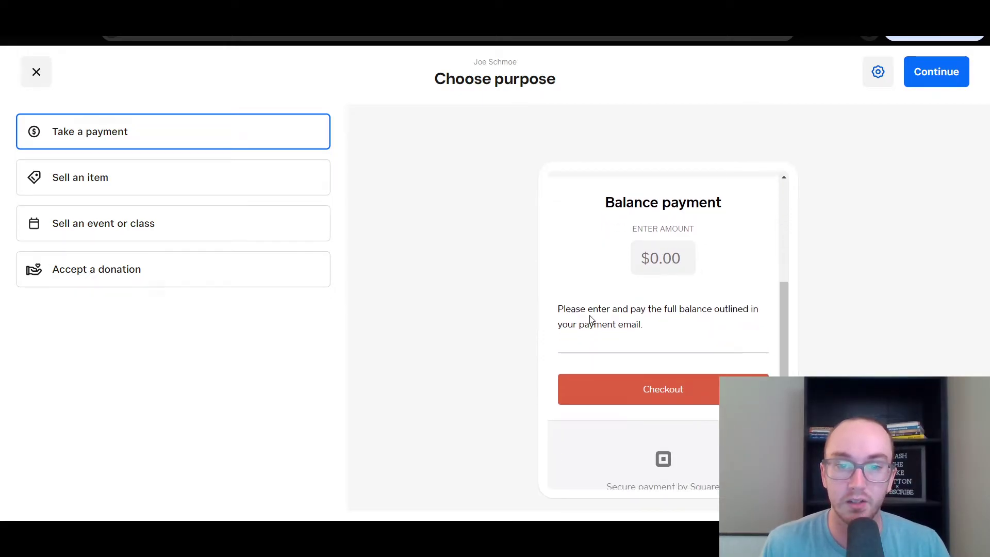
{"action": "scroll", "coordinate": [688, 349], "scroll_direction": "up", "scroll_amount": 5}
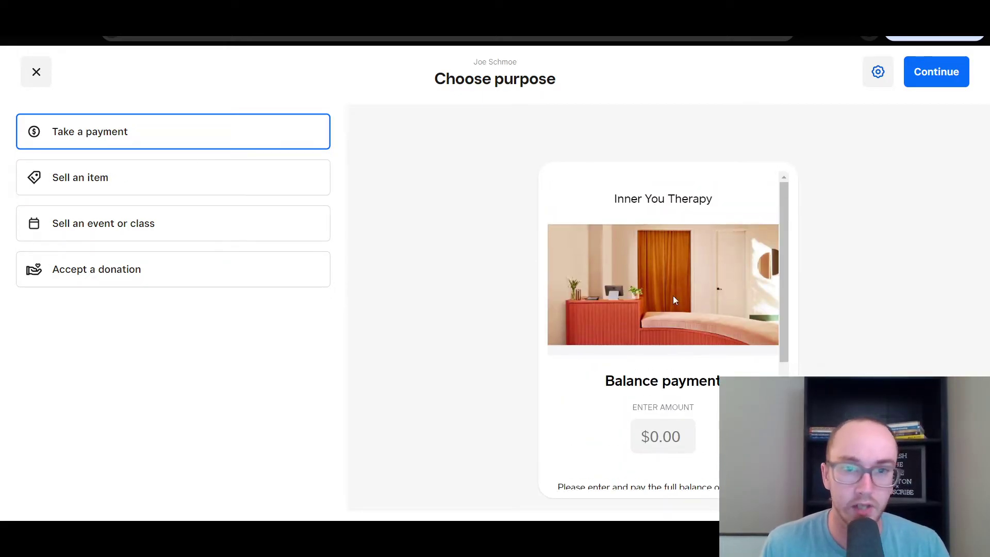
Preview the Sell an item template, scrolling through its sample checkout.
{"action": "left_click", "coordinate": [236, 178]}
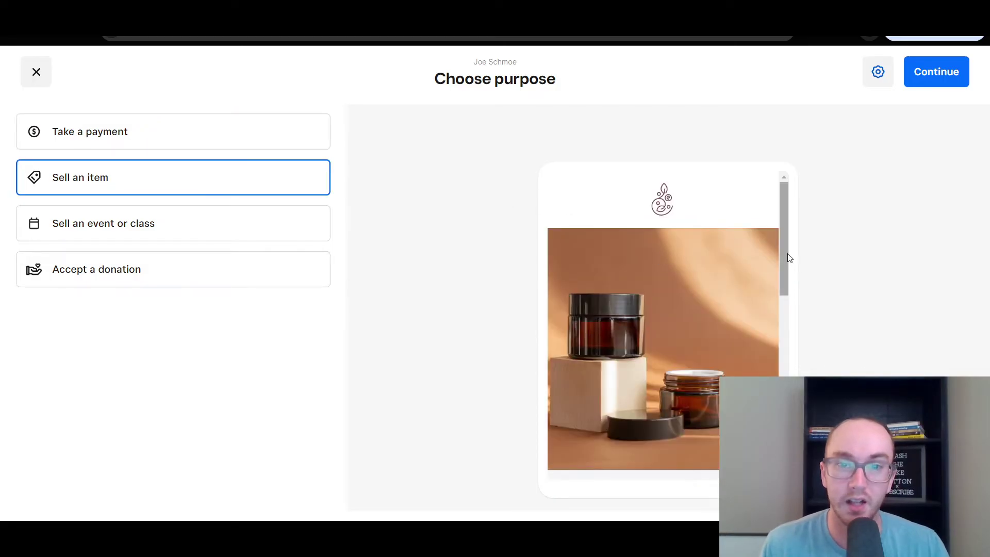
{"action": "left_click_drag", "start_coordinate": [787, 240], "coordinate": [781, 398]}
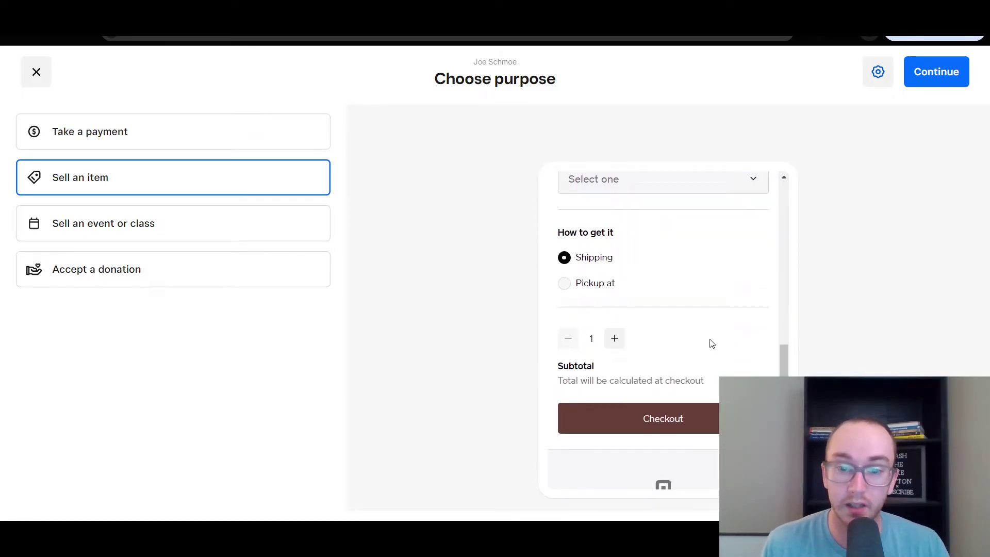
{"action": "scroll", "coordinate": [630, 345], "scroll_direction": "down", "scroll_amount": 2}
{"action": "scroll", "coordinate": [607, 375], "scroll_direction": "up", "scroll_amount": 10}
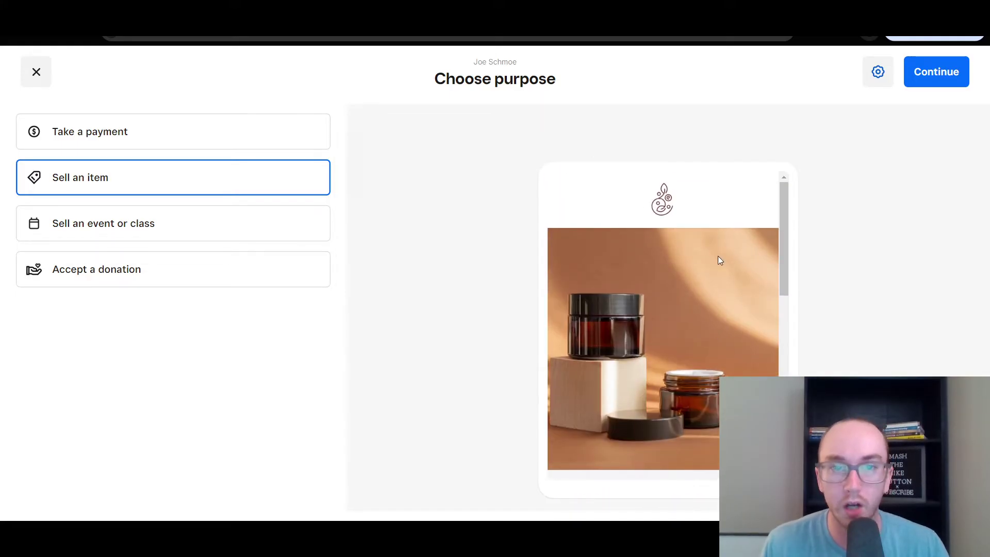
{"action": "scroll", "coordinate": [720, 261], "scroll_direction": "down", "scroll_amount": 5}
{"action": "scroll", "coordinate": [609, 287], "scroll_direction": "down", "scroll_amount": 3}
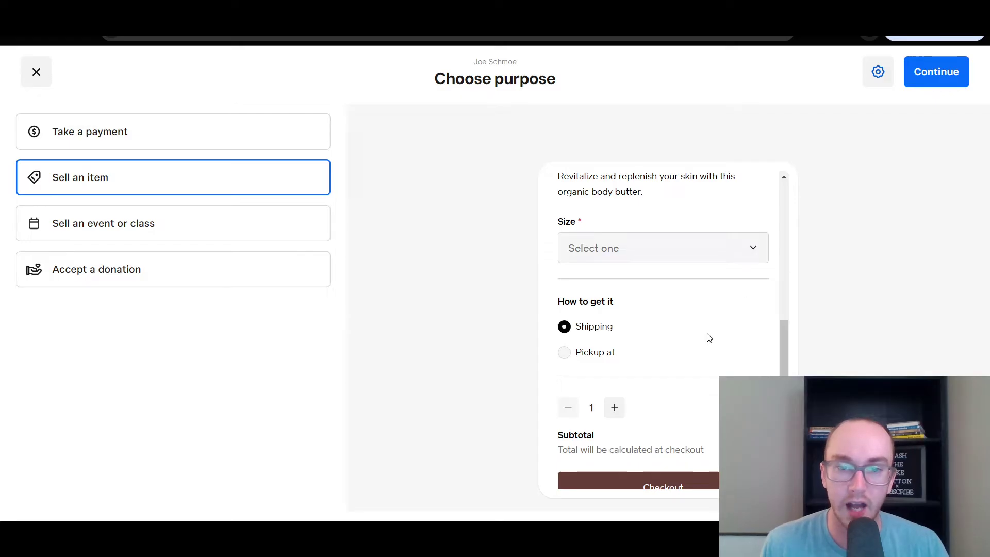
{"action": "scroll", "coordinate": [688, 354], "scroll_direction": "down", "scroll_amount": 3}
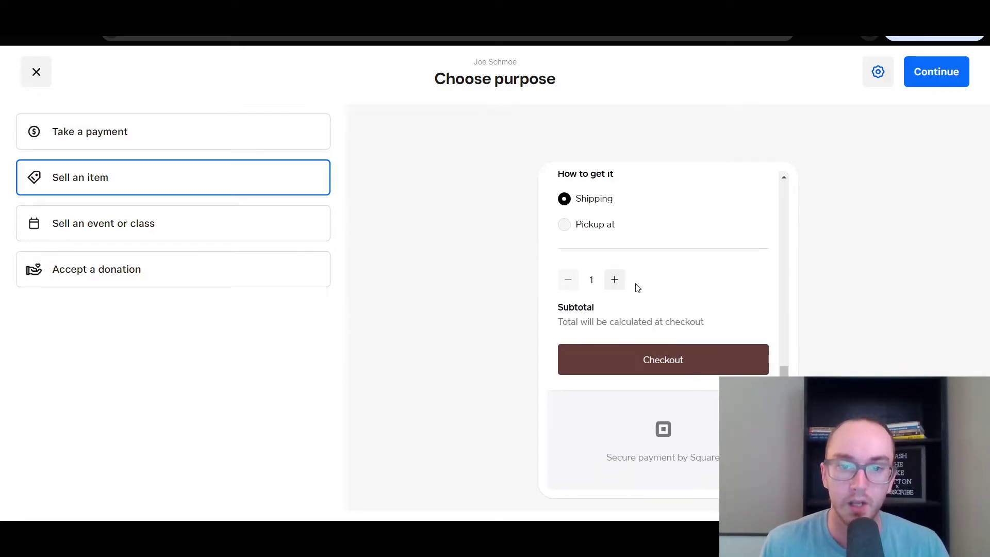
{"action": "scroll", "coordinate": [684, 315], "scroll_direction": "up", "scroll_amount": 10}
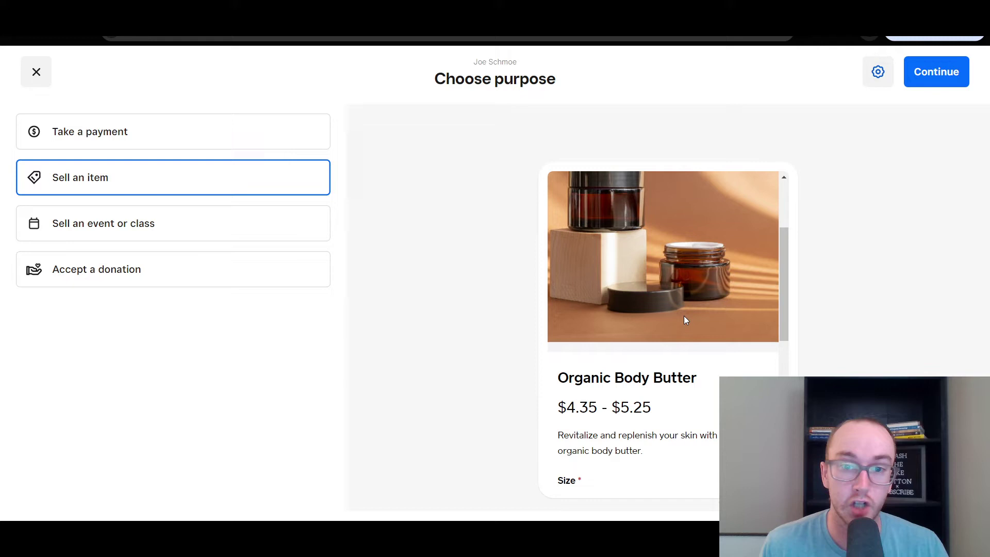
{"action": "scroll", "coordinate": [682, 312], "scroll_direction": "down", "scroll_amount": 2}
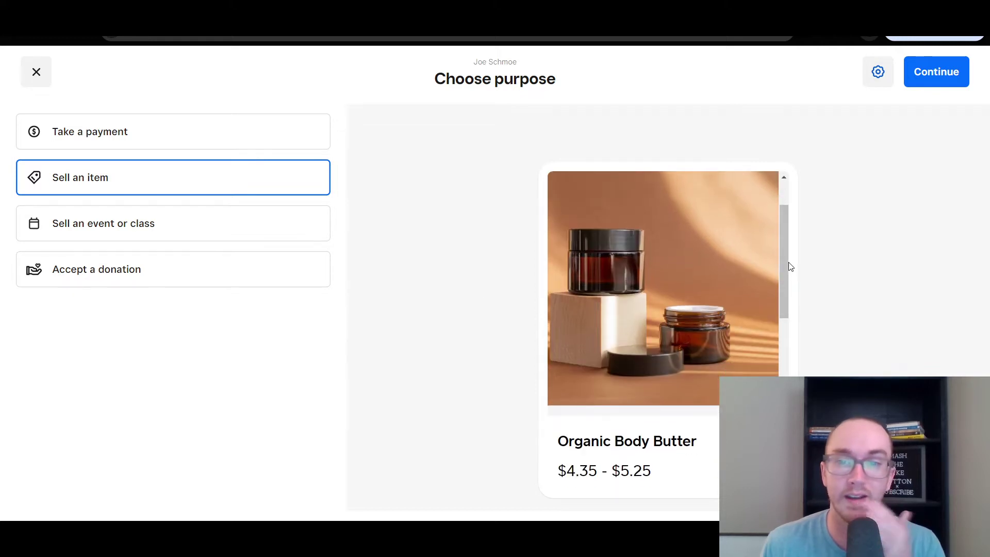
{"action": "scroll", "coordinate": [767, 221], "scroll_direction": "up", "scroll_amount": 2}
Choose Sell an event or class, bringing up the Chomp Bootcamp sample.
{"action": "left_click", "coordinate": [232, 133]}
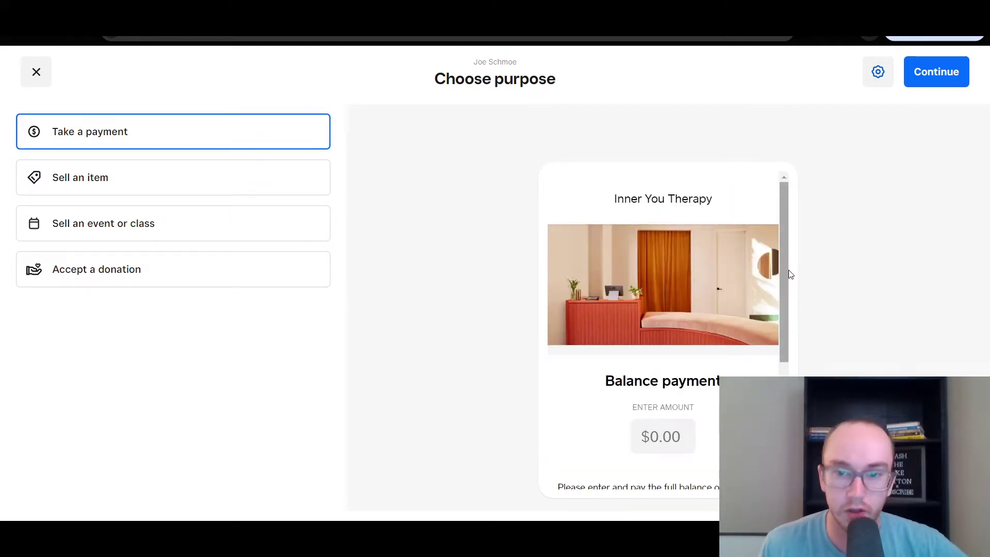
{"action": "left_click_drag", "start_coordinate": [787, 271], "coordinate": [799, 244]}
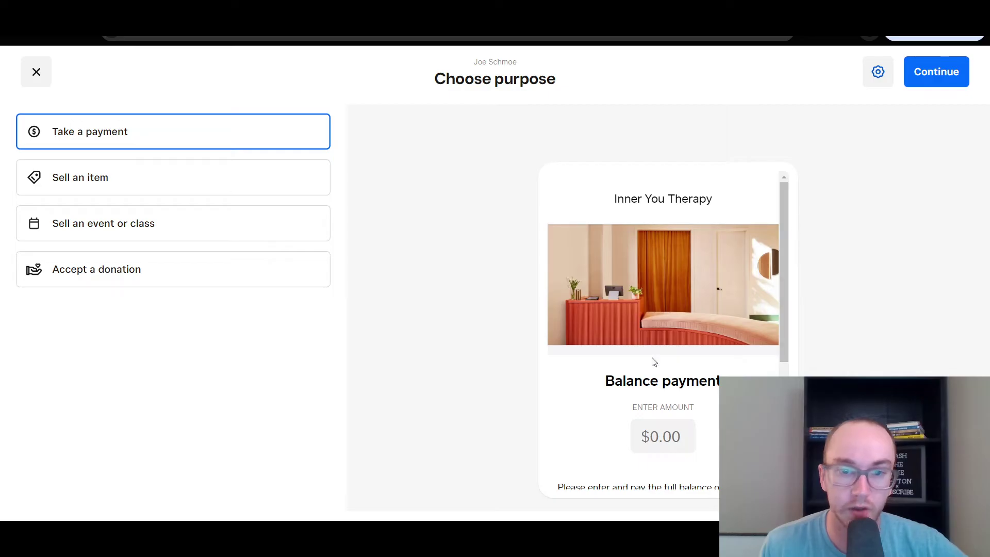
{"action": "left_click", "coordinate": [139, 223]}
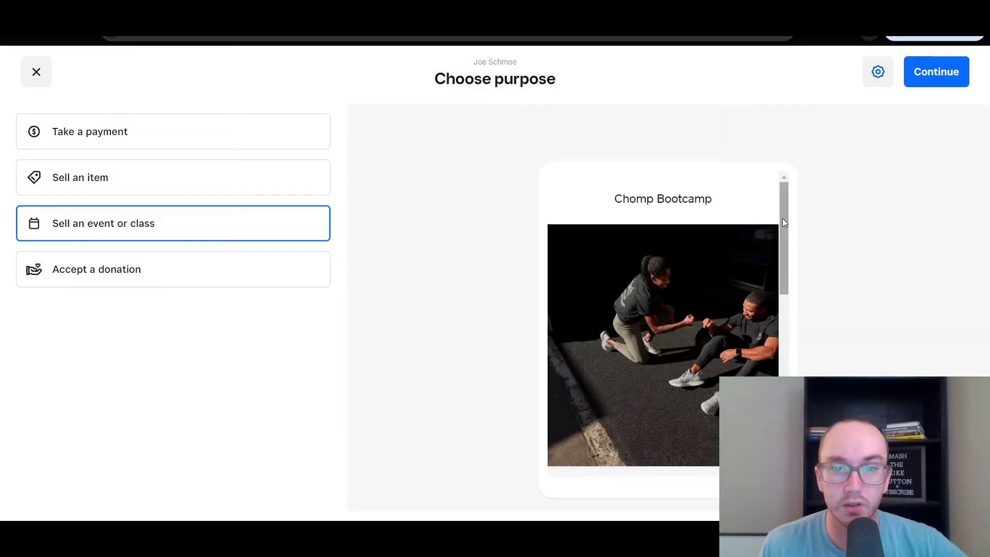
Scroll through the Chomp Bootcamp event checkout preview.
{"action": "left_click_drag", "start_coordinate": [782, 218], "coordinate": [775, 328]}
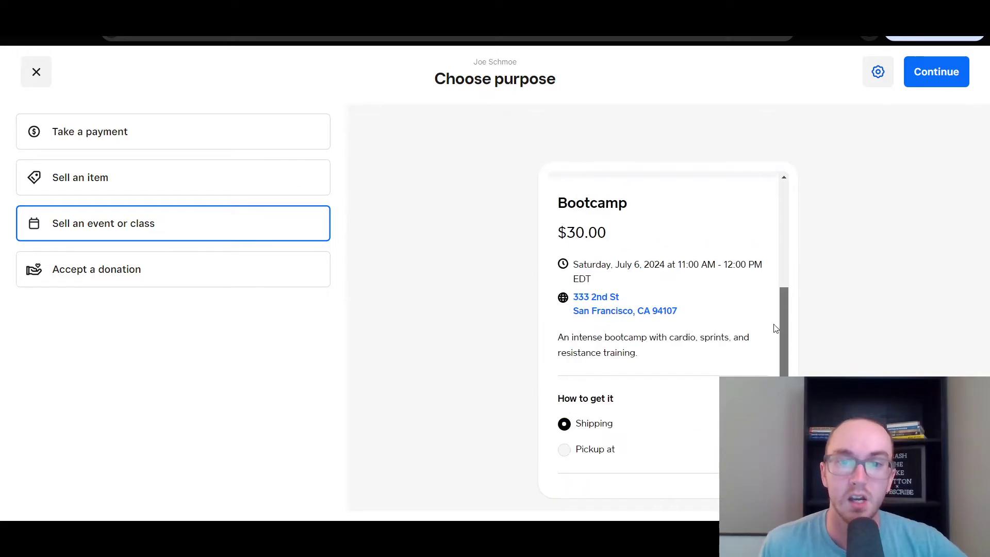
{"action": "scroll", "coordinate": [727, 322], "scroll_direction": "up", "scroll_amount": 1}
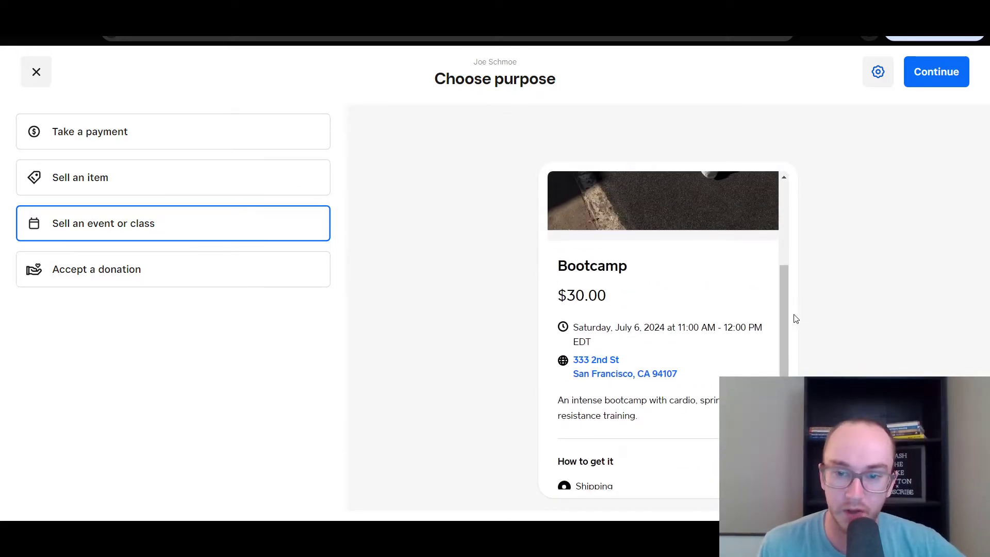
{"action": "mouse_move", "coordinate": [785, 314]}
{"action": "left_mouse_down"}
{"action": "mouse_move", "coordinate": [788, 250]}
{"action": "mouse_move", "coordinate": [783, 333]}
{"action": "left_mouse_up"}
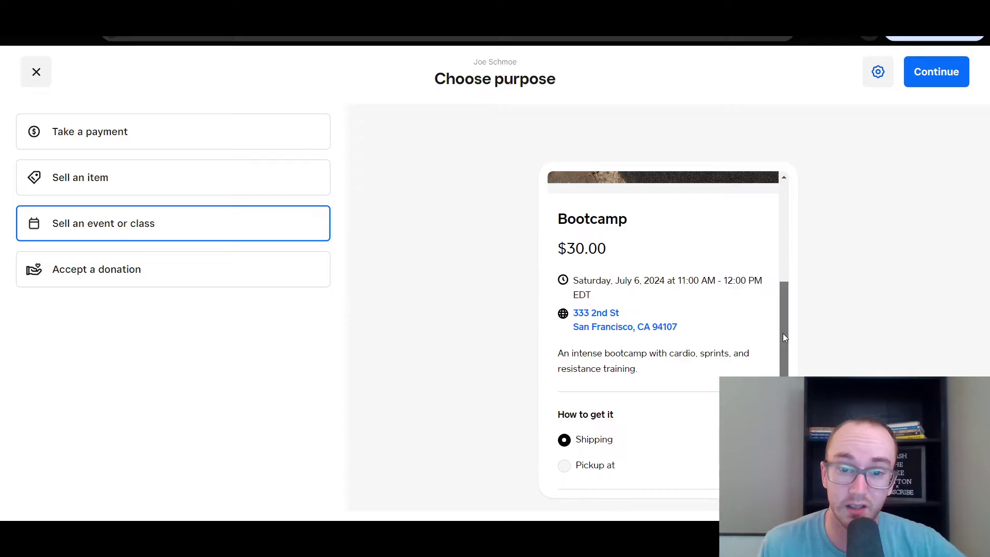
{"action": "scroll", "coordinate": [664, 374], "scroll_direction": "down", "scroll_amount": 3}
{"action": "scroll", "coordinate": [663, 374], "scroll_direction": "down", "scroll_amount": 1}
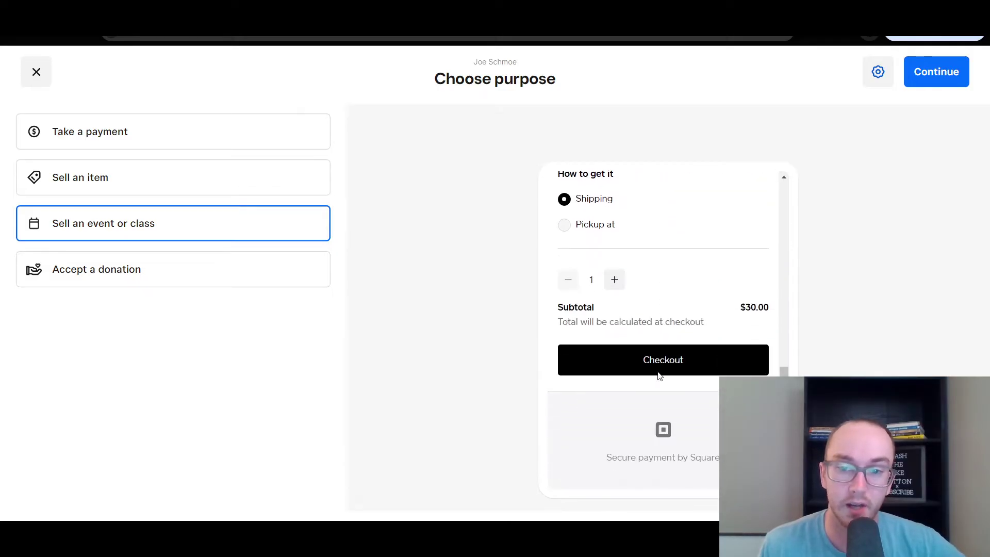
Preview the donation template, briefly highlighting its $1,000.00 goal text.
{"action": "left_click", "coordinate": [156, 281]}
{"action": "scroll", "coordinate": [552, 354], "scroll_direction": "up", "scroll_amount": 4}
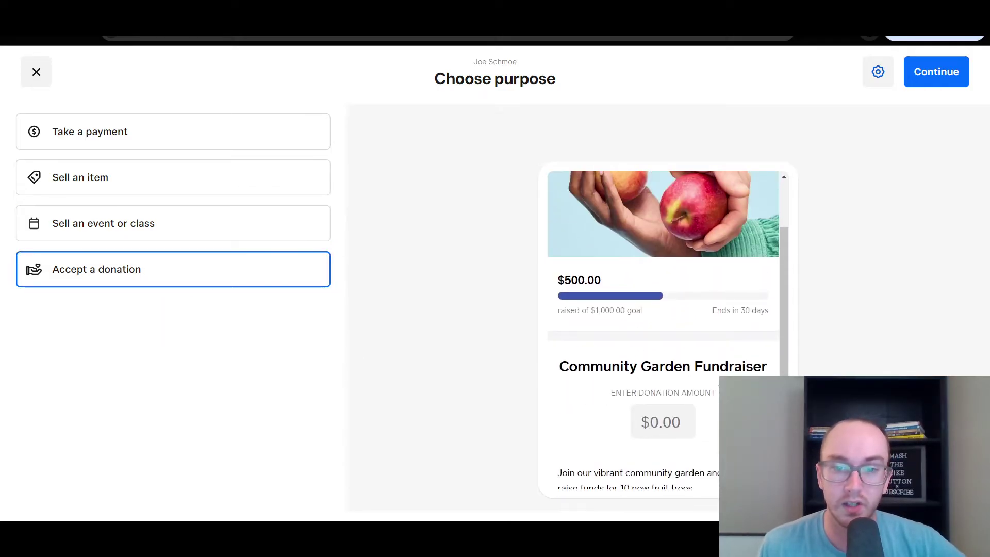
{"action": "scroll", "coordinate": [552, 354], "scroll_direction": "down", "scroll_amount": 1}
{"action": "scroll", "coordinate": [552, 354], "scroll_direction": "up", "scroll_amount": 3}
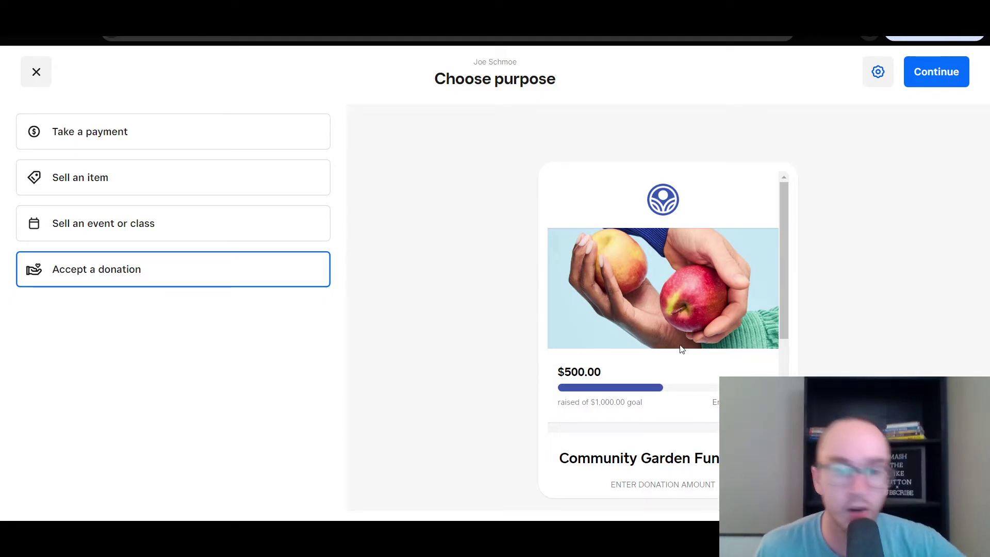
{"action": "scroll", "coordinate": [782, 270], "scroll_direction": "down", "scroll_amount": 1}
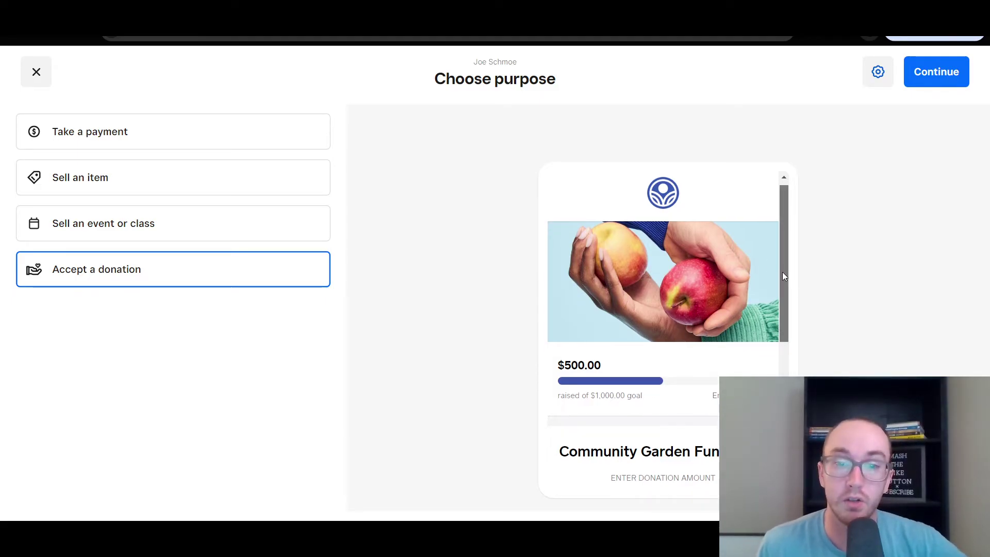
{"action": "left_click_drag", "start_coordinate": [593, 400], "coordinate": [640, 398]}
{"action": "left_click", "coordinate": [643, 408]}
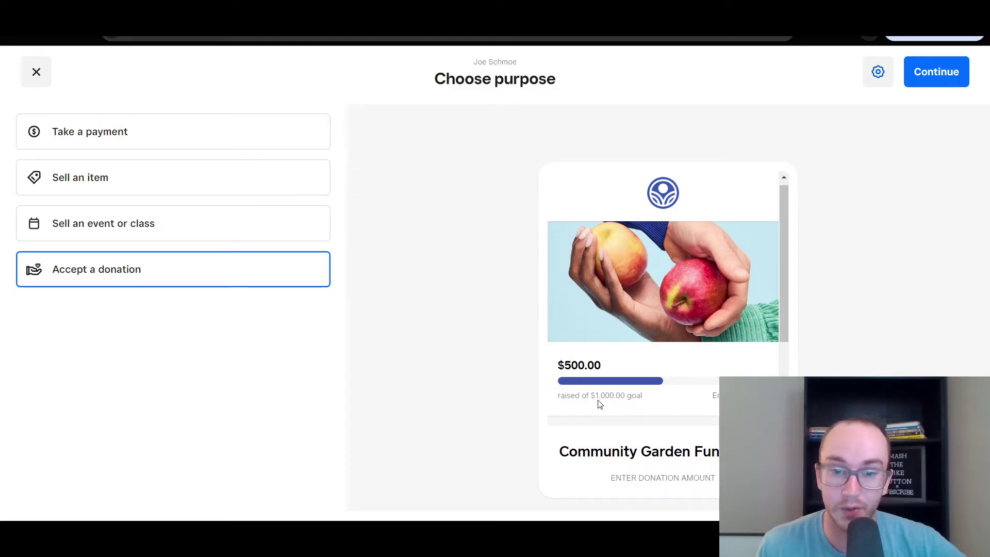
Preview the Take a payment template and scroll its checkout sample.
{"action": "left_click_drag", "start_coordinate": [785, 209], "coordinate": [774, 310]}
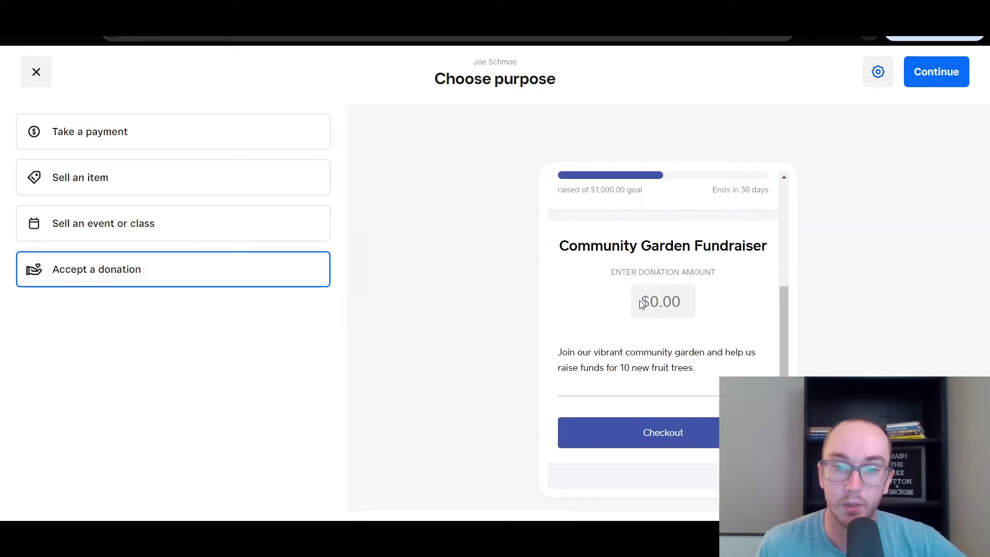
{"action": "left_click_drag", "start_coordinate": [786, 329], "coordinate": [778, 361]}
{"action": "scroll", "coordinate": [700, 236], "scroll_direction": "down", "scroll_amount": 1}
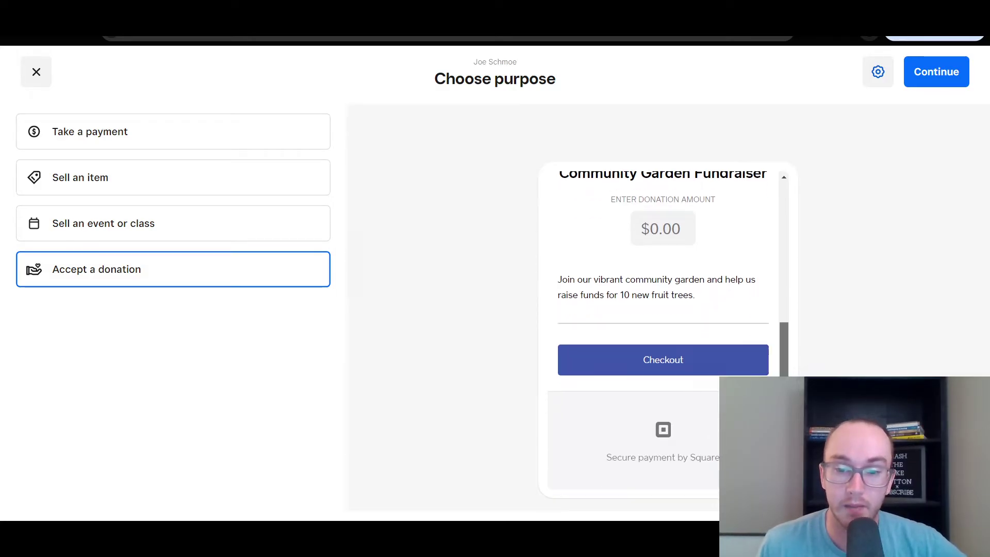
{"action": "scroll", "coordinate": [701, 235], "scroll_direction": "up", "scroll_amount": 5}
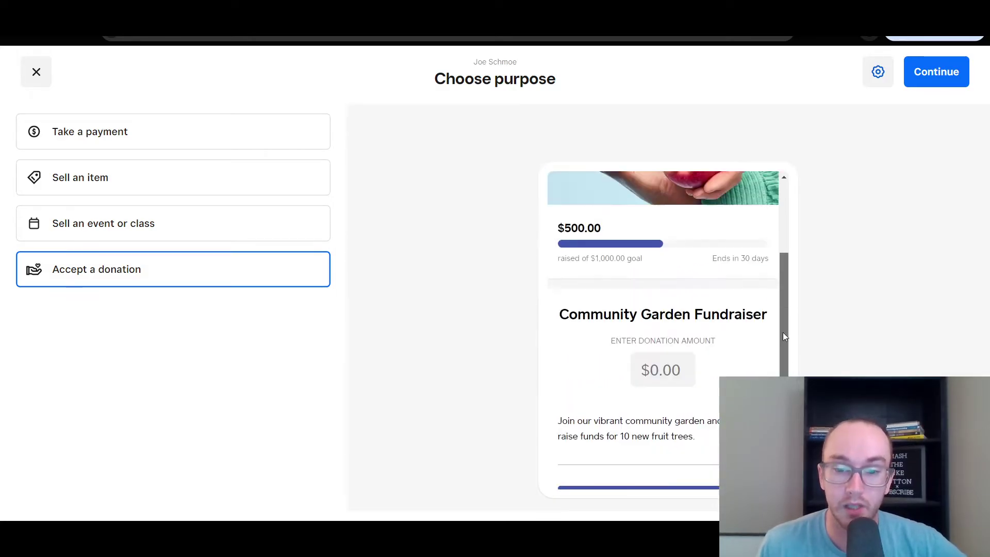
{"action": "left_click", "coordinate": [115, 130]}
{"action": "scroll", "coordinate": [652, 283], "scroll_direction": "down", "scroll_amount": 4}
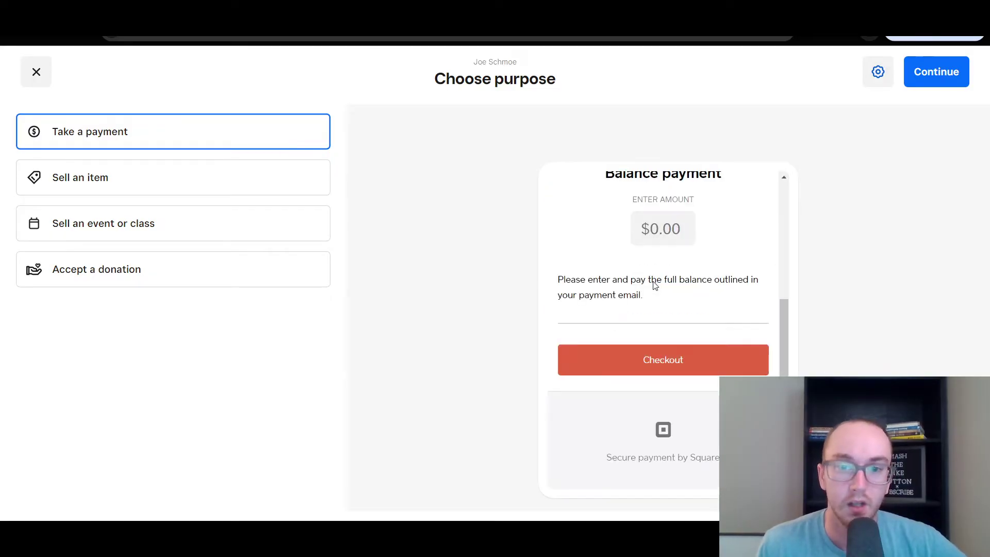
{"action": "scroll", "coordinate": [653, 283], "scroll_direction": "up", "scroll_amount": 4}
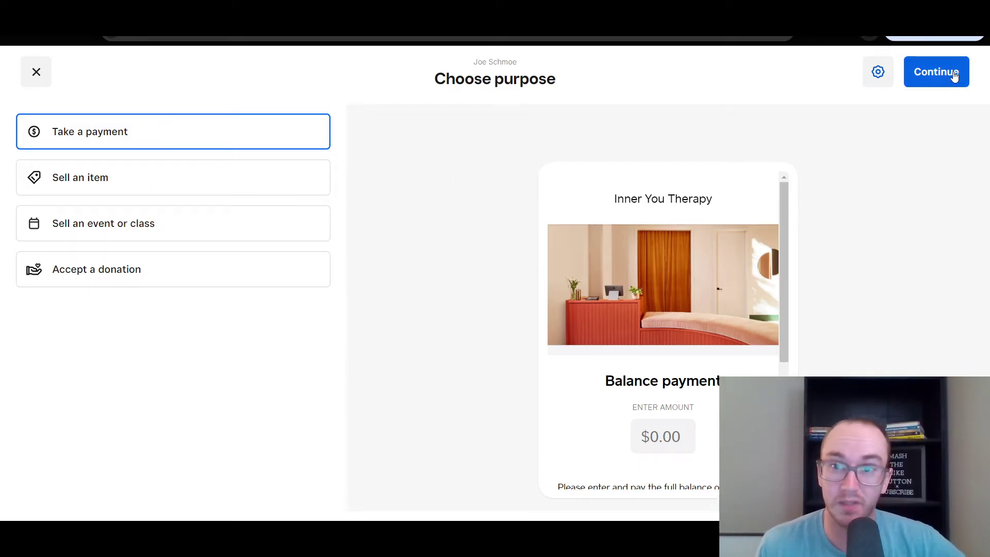
Compare the item, payment and event templates, settling on Take a payment.
{"action": "left_click", "coordinate": [100, 179]}
{"action": "scroll", "coordinate": [781, 229], "scroll_direction": "down", "scroll_amount": 7}
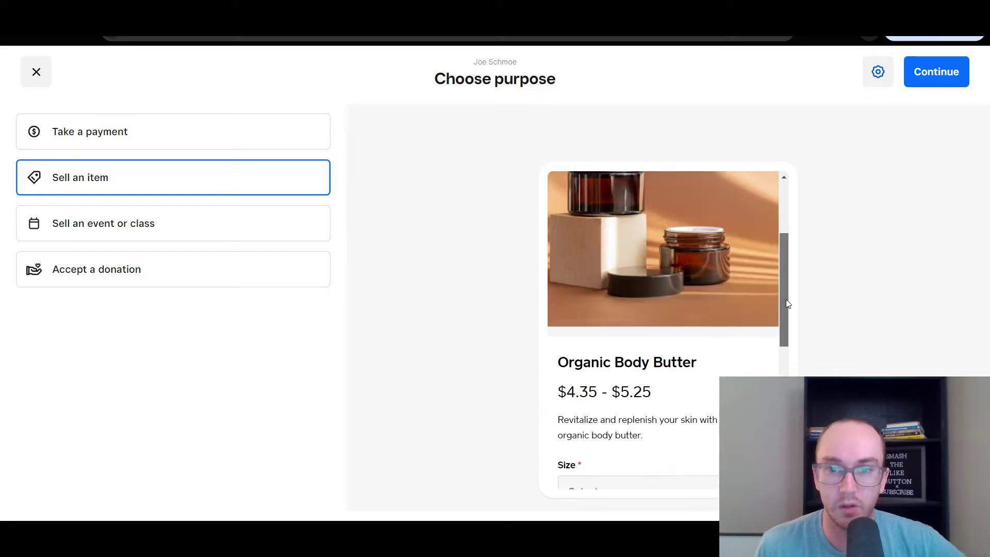
{"action": "scroll", "coordinate": [781, 228], "scroll_direction": "up", "scroll_amount": 7}
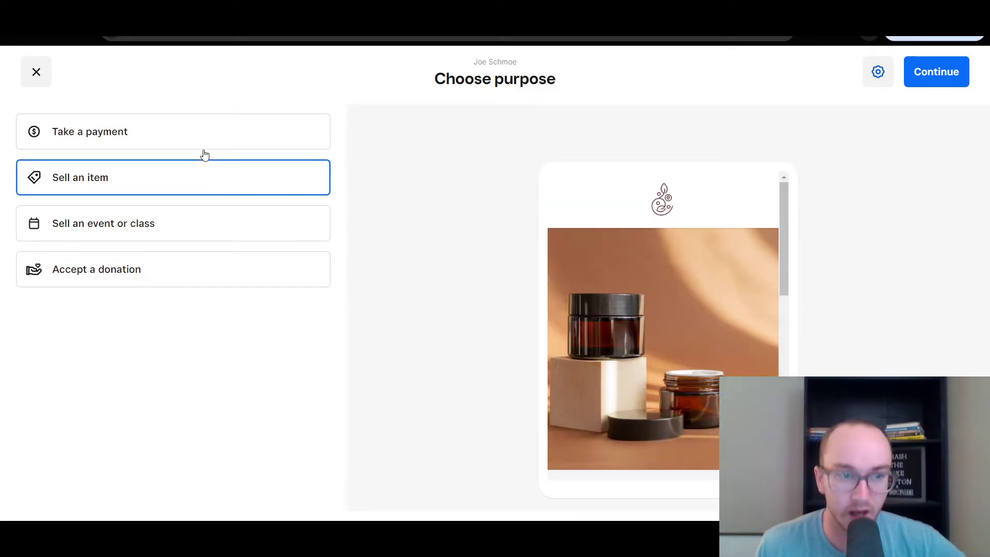
{"action": "left_click", "coordinate": [183, 132]}
{"action": "left_click", "coordinate": [164, 223]}
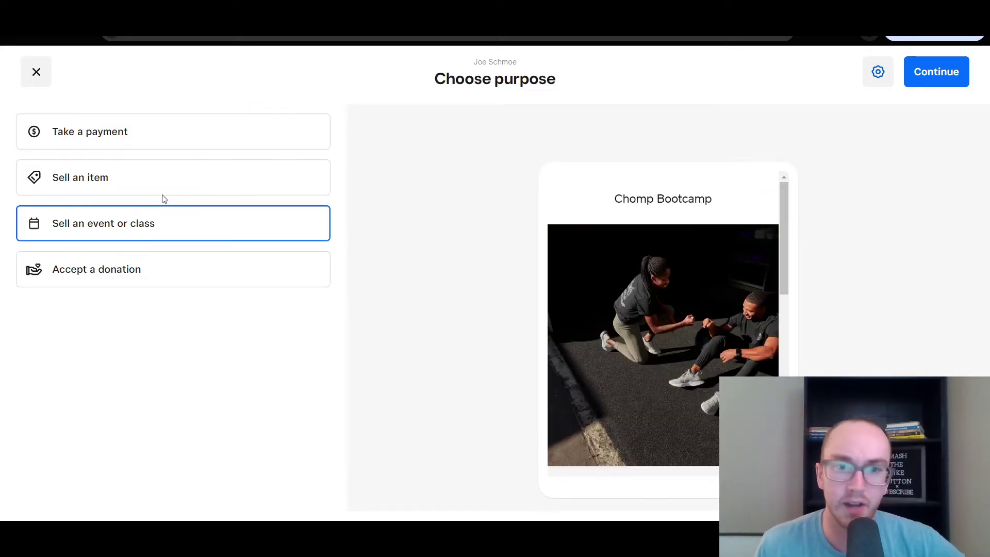
{"action": "left_click", "coordinate": [175, 175]}
{"action": "left_click", "coordinate": [192, 137]}
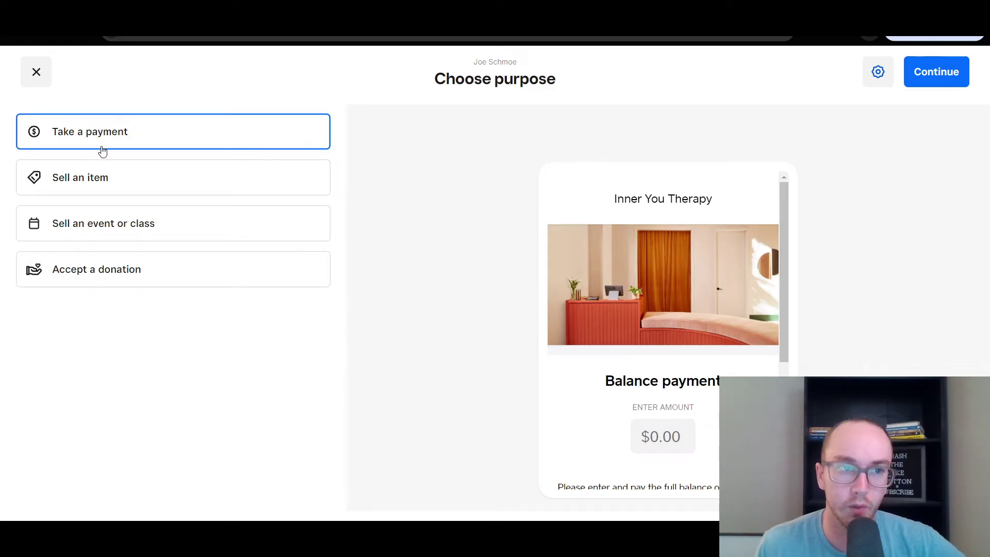
Continue to the form and title the link 'House Cleaning Services', fixing the capitalisation typo.
{"action": "left_click", "coordinate": [922, 82]}
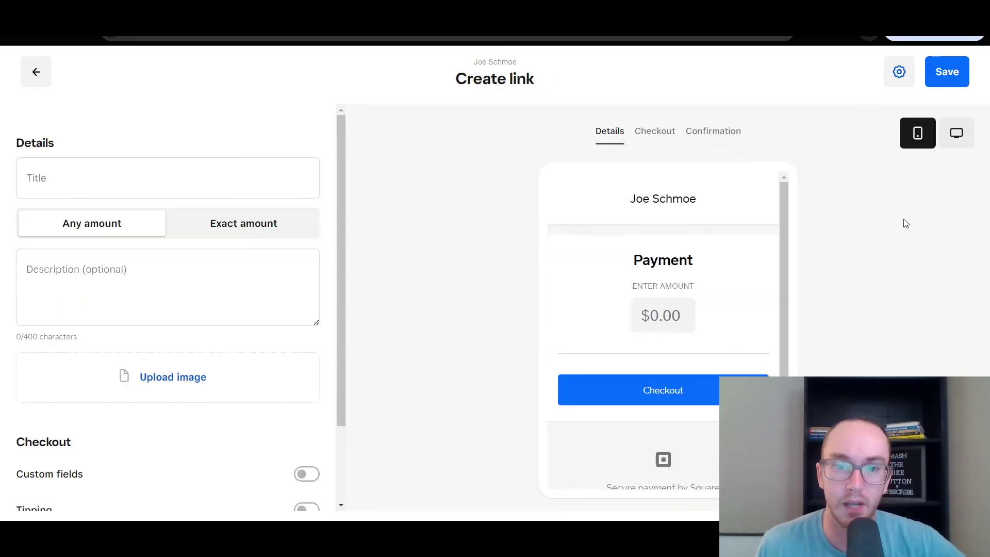
{"action": "left_click", "coordinate": [134, 211]}
{"action": "left_click", "coordinate": [59, 99]}
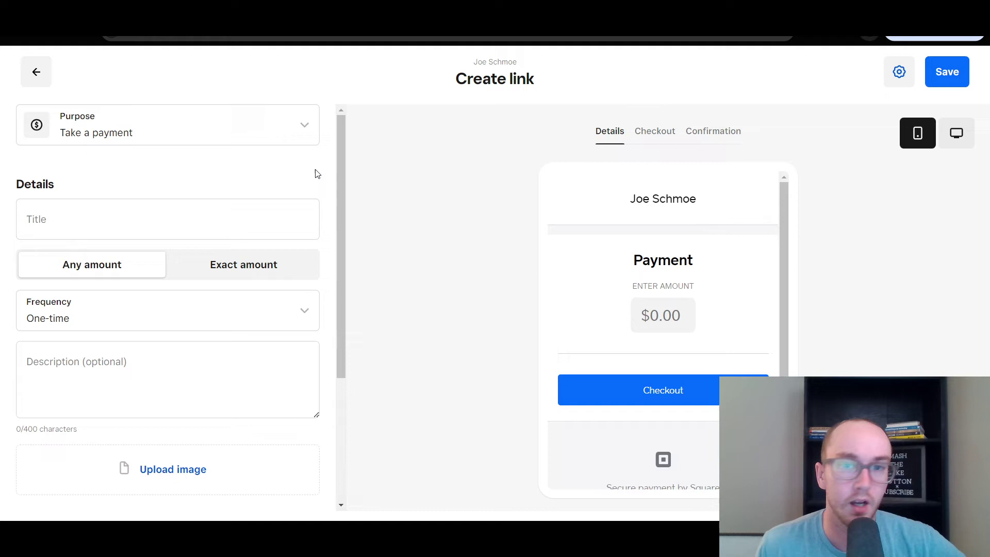
{"action": "left_click", "coordinate": [122, 225]}
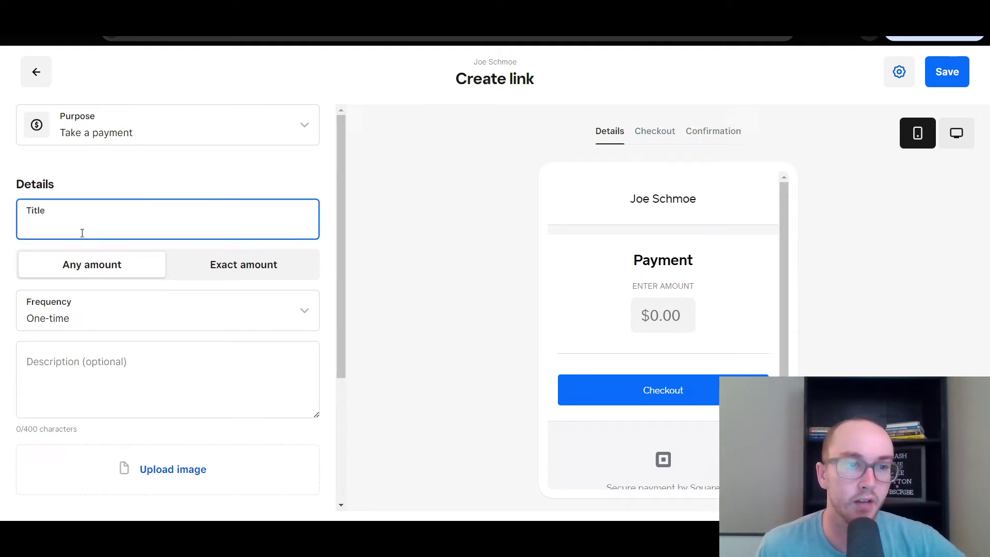
{"action": "type", "text": "HOuse"}
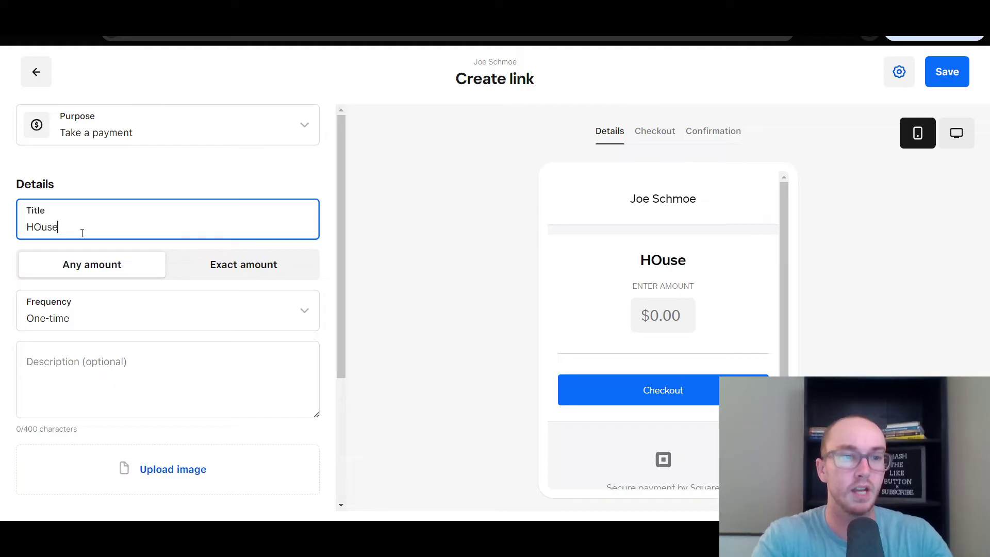
{"action": "key", "text": "BackSpace"}
{"action": "key", "text": "BackSpace"}
{"action": "key", "text": "BackSpace"}
{"action": "key", "text": "BackSpace"}
{"action": "type", "text": "ouse "}
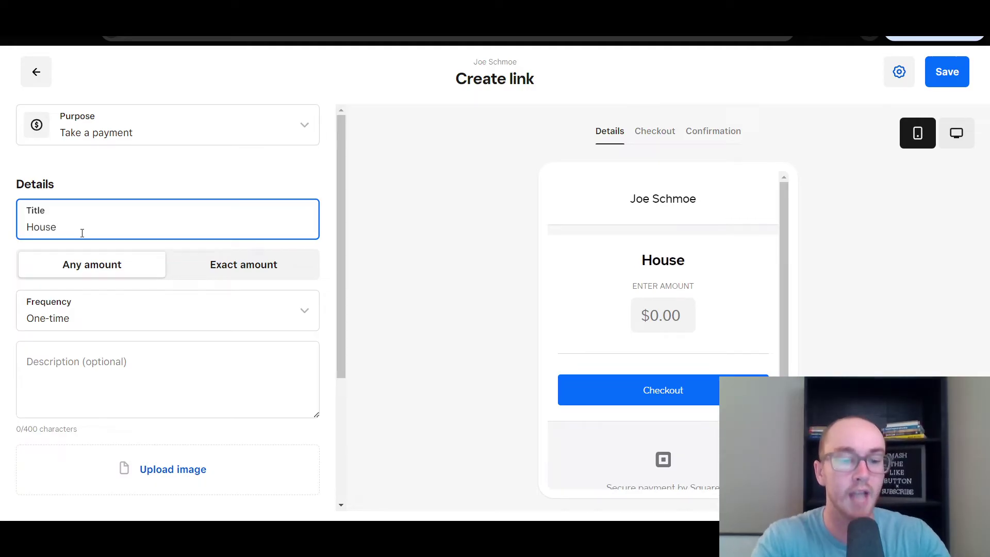
{"action": "type", "text": "Cleaning"}
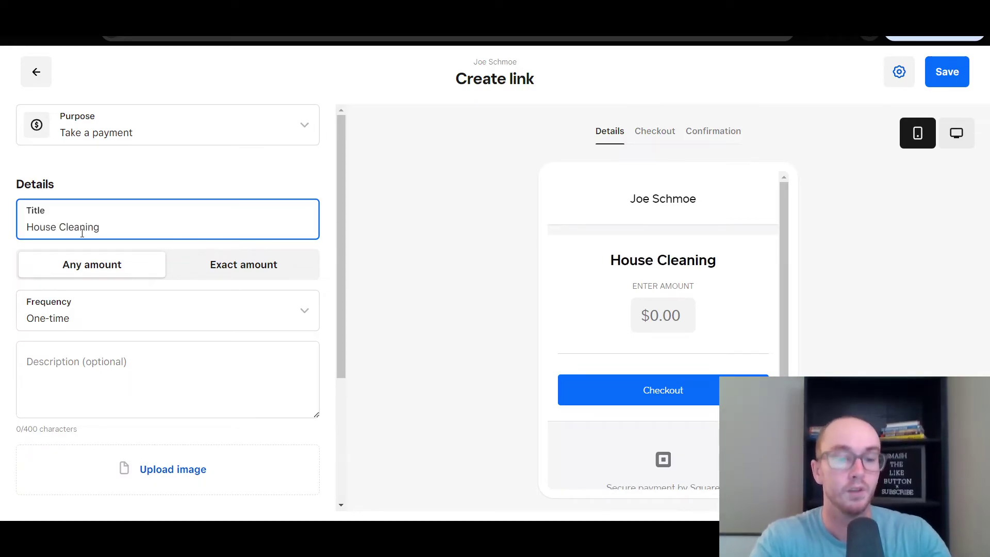
{"action": "type", "text": " Services"}
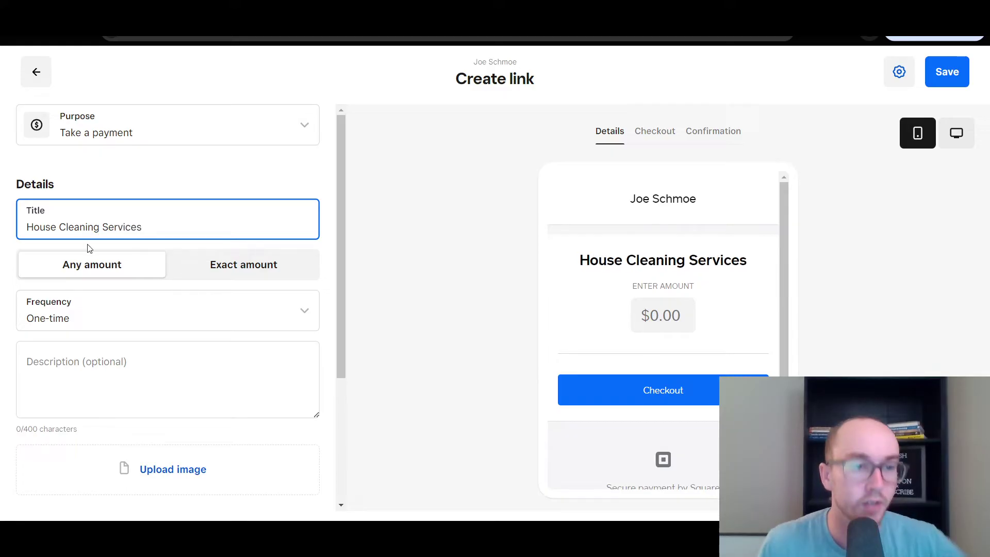
{"action": "left_click", "coordinate": [107, 172]}
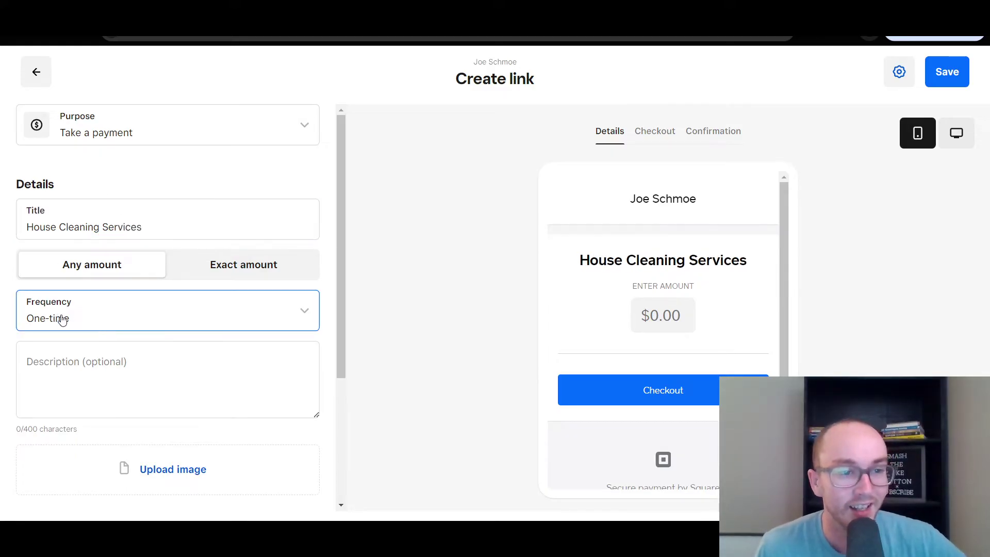
{"action": "left_click", "coordinate": [137, 320]}
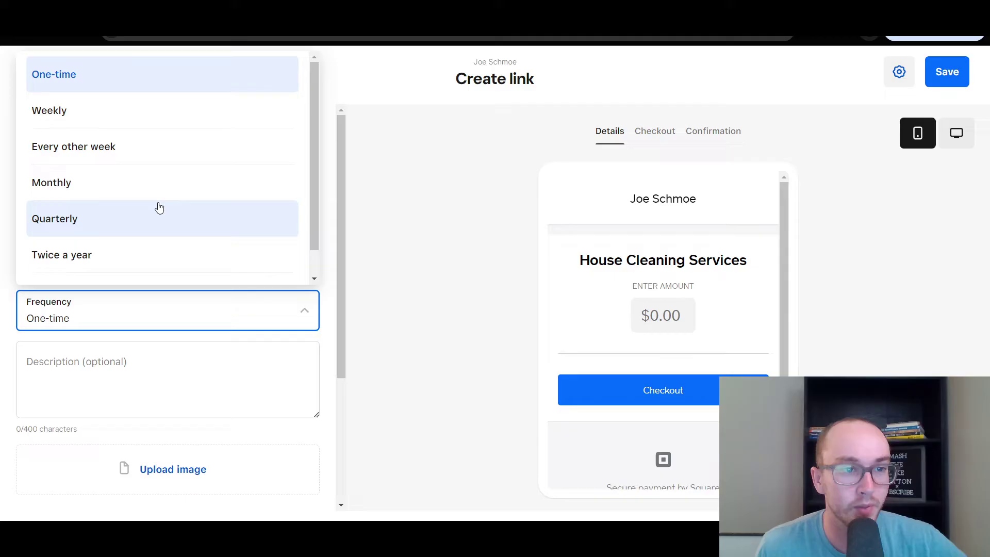
{"action": "left_click", "coordinate": [177, 194]}
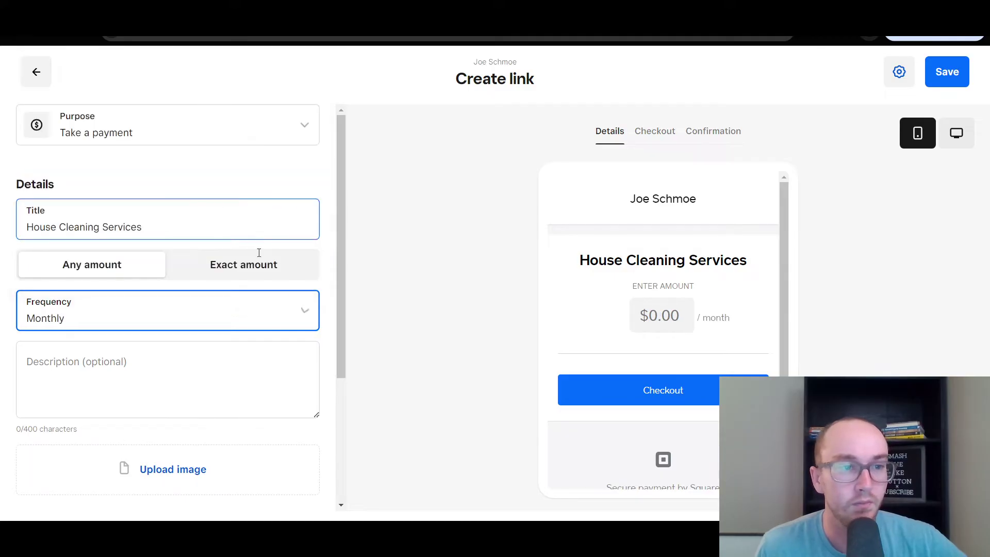
{"action": "left_click", "coordinate": [290, 316]}
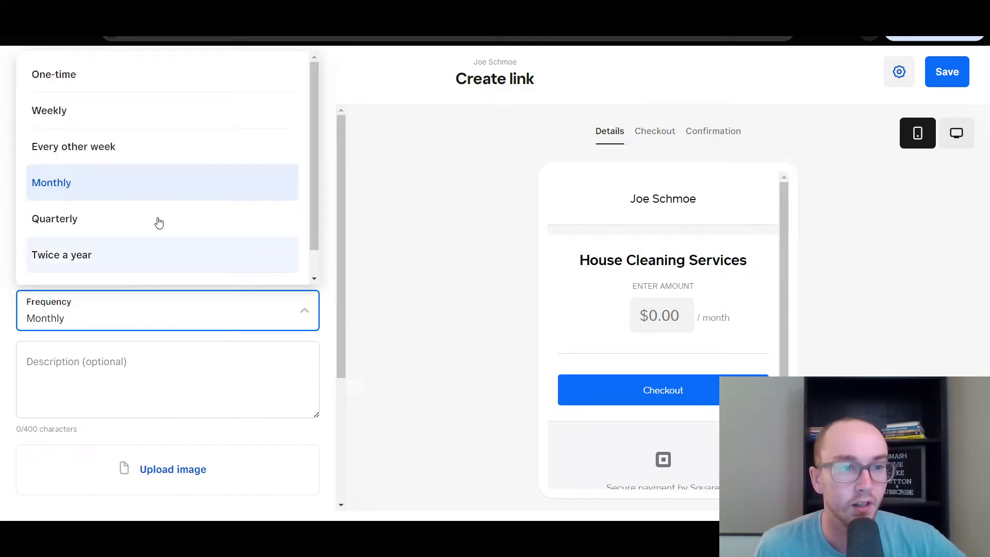
{"action": "left_click", "coordinate": [119, 114]}
{"action": "left_click", "coordinate": [310, 319]}
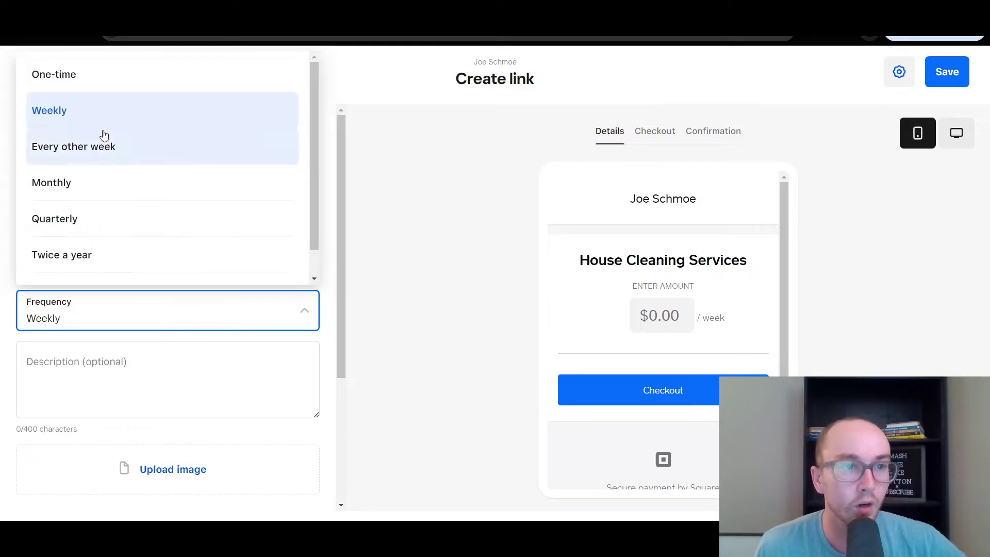
{"action": "left_click", "coordinate": [100, 82]}
{"action": "scroll", "coordinate": [342, 292], "scroll_direction": "down", "scroll_amount": 1}
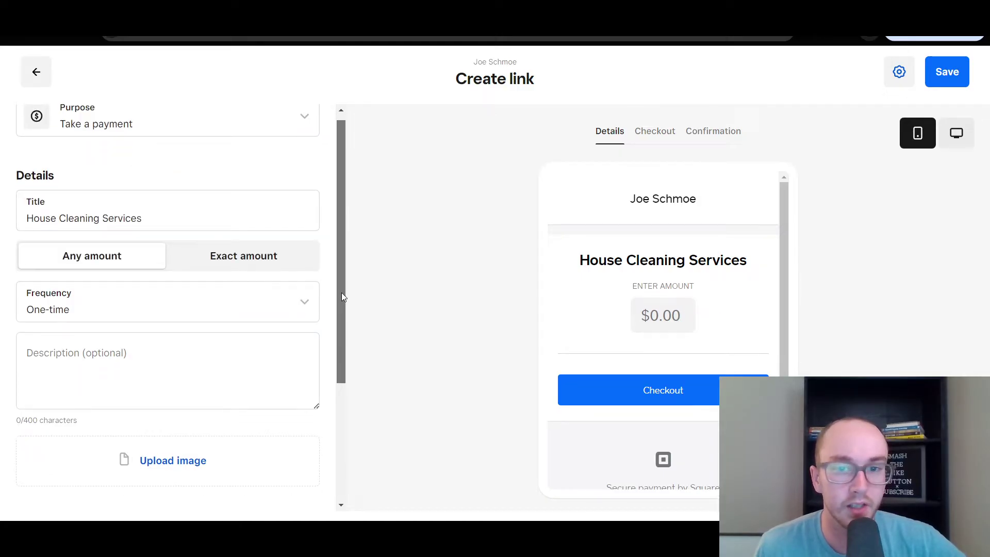
{"action": "scroll", "coordinate": [340, 284], "scroll_direction": "up", "scroll_amount": 1}
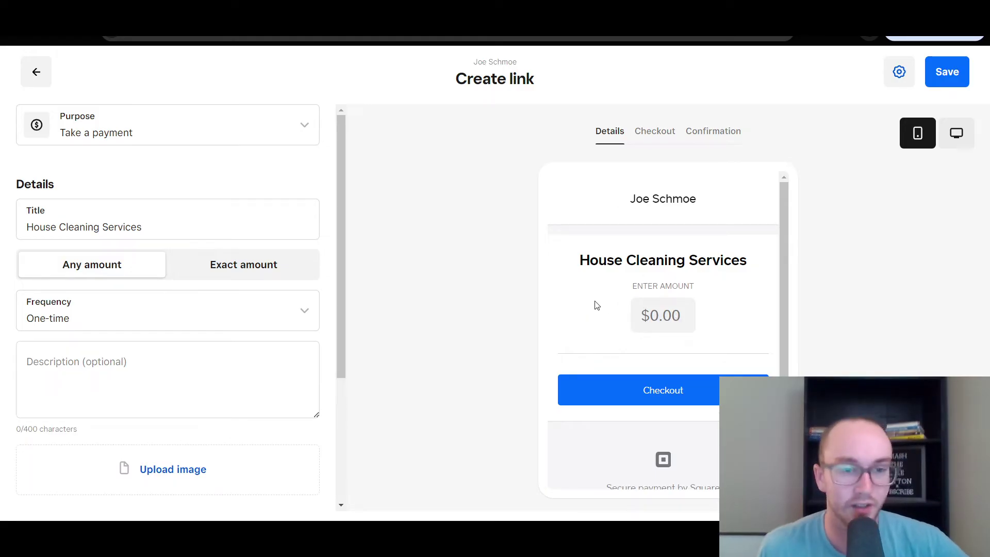
{"action": "scroll", "coordinate": [595, 307], "scroll_direction": "down", "scroll_amount": 1}
{"action": "scroll", "coordinate": [595, 308], "scroll_direction": "up", "scroll_amount": 1}
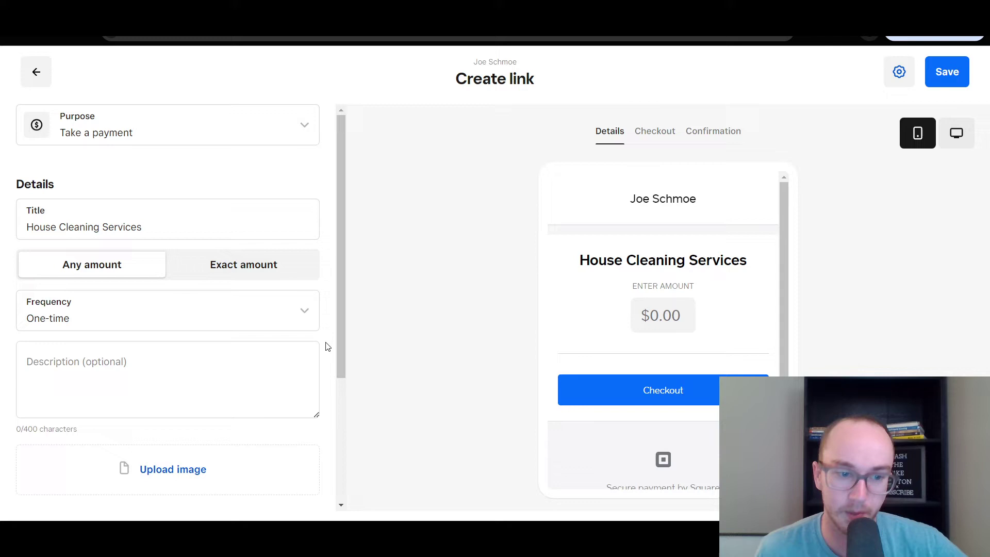
{"action": "scroll", "coordinate": [330, 392], "scroll_direction": "down", "scroll_amount": 3}
{"action": "scroll", "coordinate": [330, 407], "scroll_direction": "down", "scroll_amount": 2}
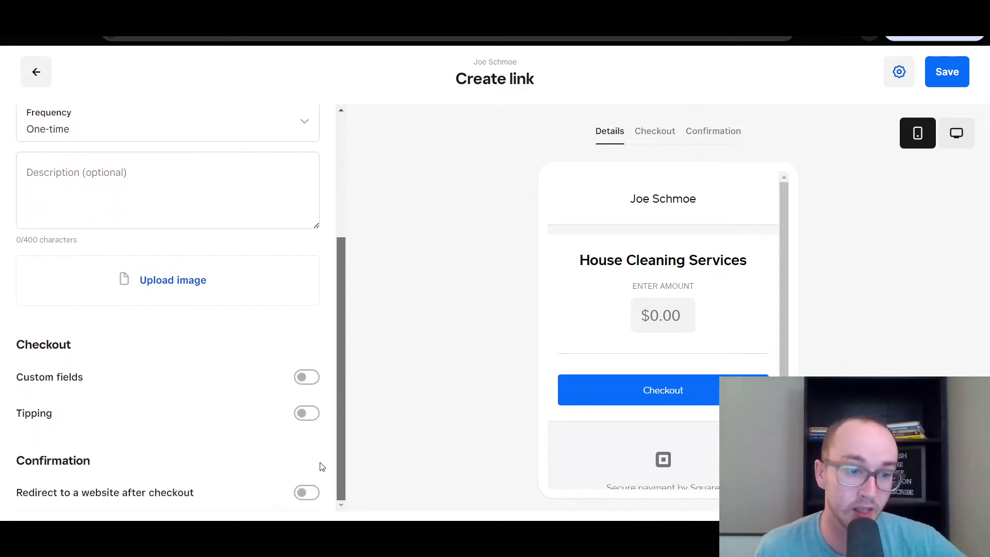
{"action": "scroll", "coordinate": [326, 424], "scroll_direction": "up", "scroll_amount": 4}
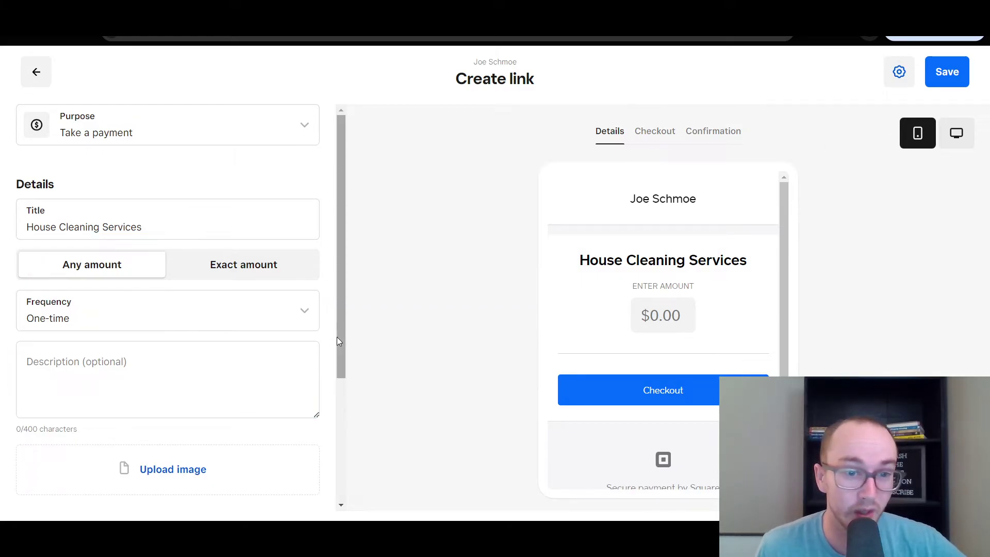
{"action": "scroll", "coordinate": [335, 361], "scroll_direction": "down", "scroll_amount": 3}
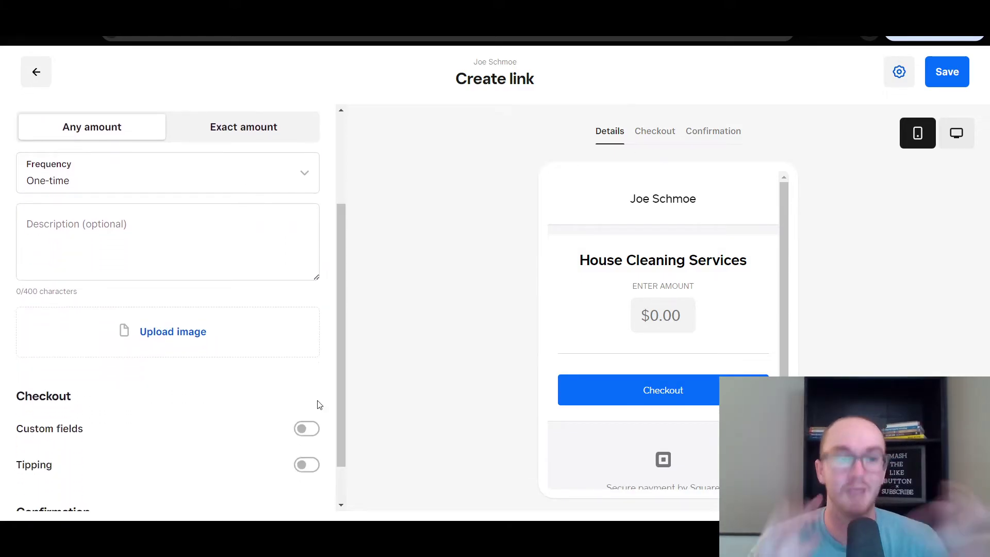
{"action": "scroll", "coordinate": [309, 394], "scroll_direction": "up", "scroll_amount": 3}
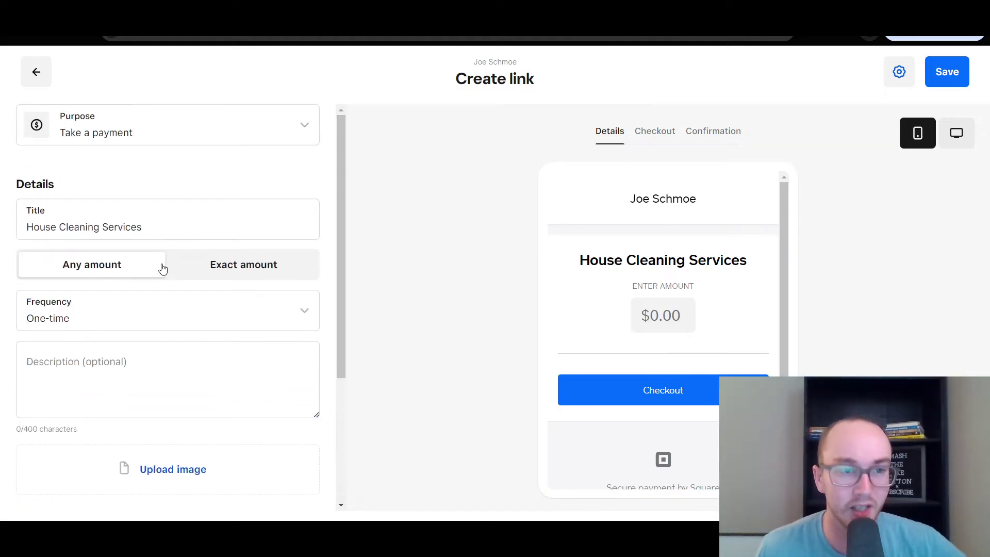
Click into the Description field, leaving it empty.
{"action": "left_click", "coordinate": [146, 365]}
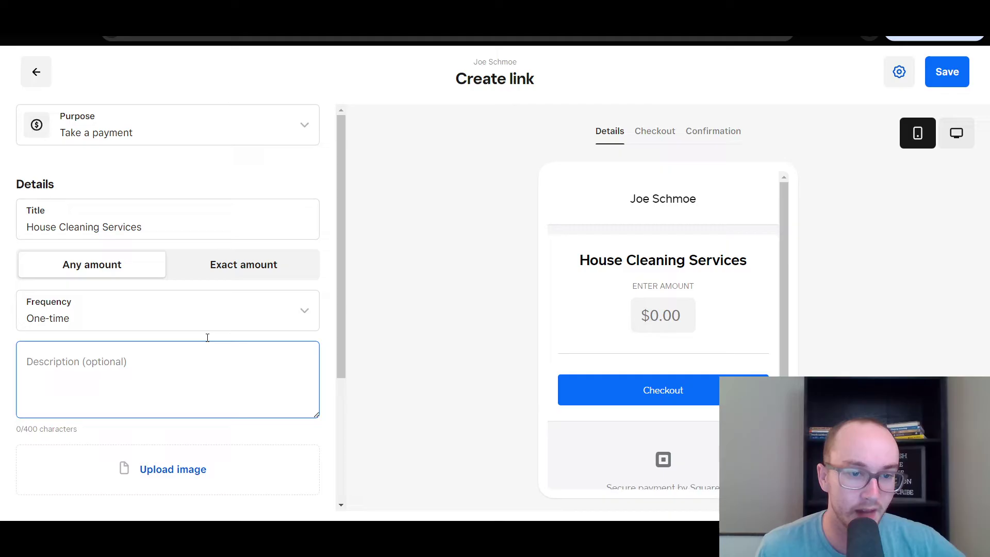
{"action": "left_click", "coordinate": [203, 373]}
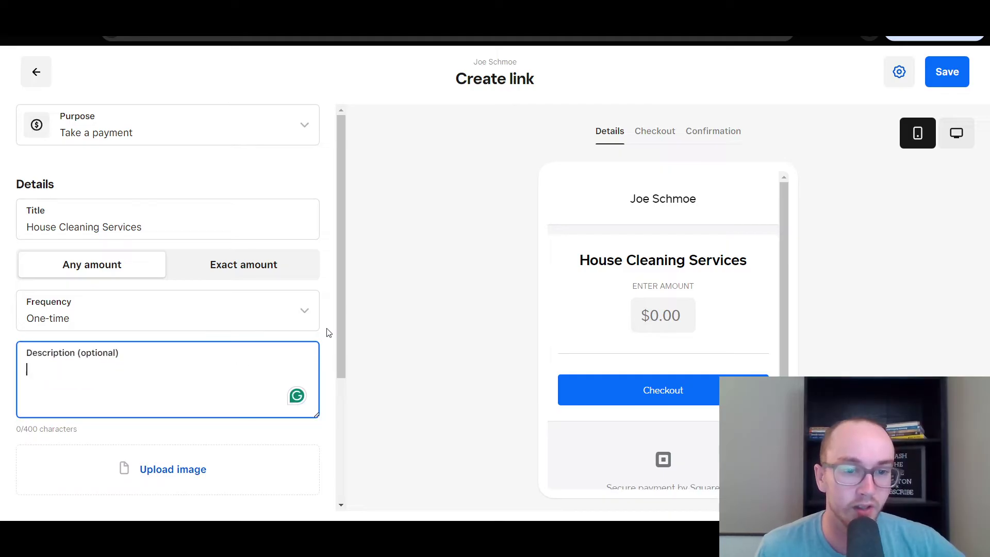
{"action": "left_click_drag", "start_coordinate": [337, 324], "coordinate": [336, 338]}
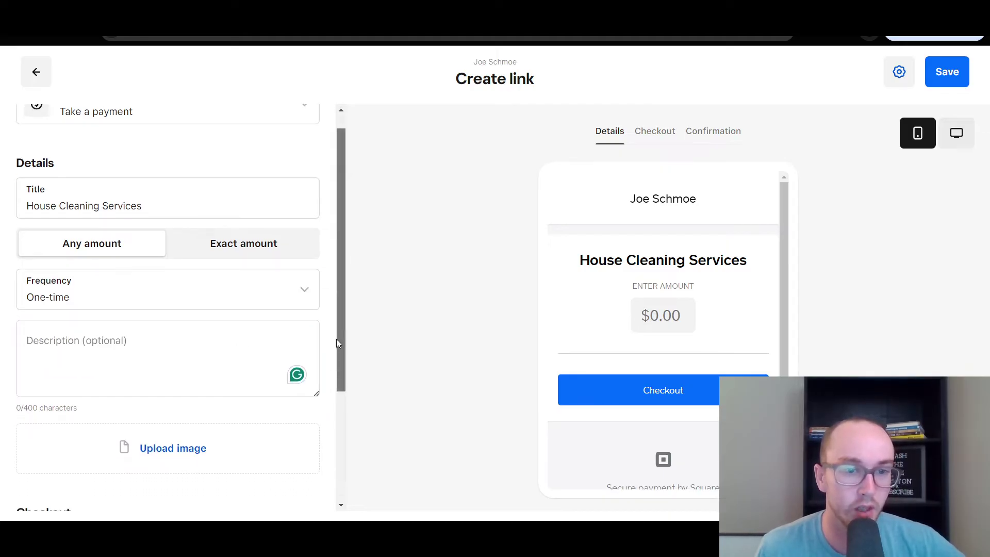
Review the Frequency options twice, keeping the link One-time.
{"action": "left_click", "coordinate": [294, 287]}
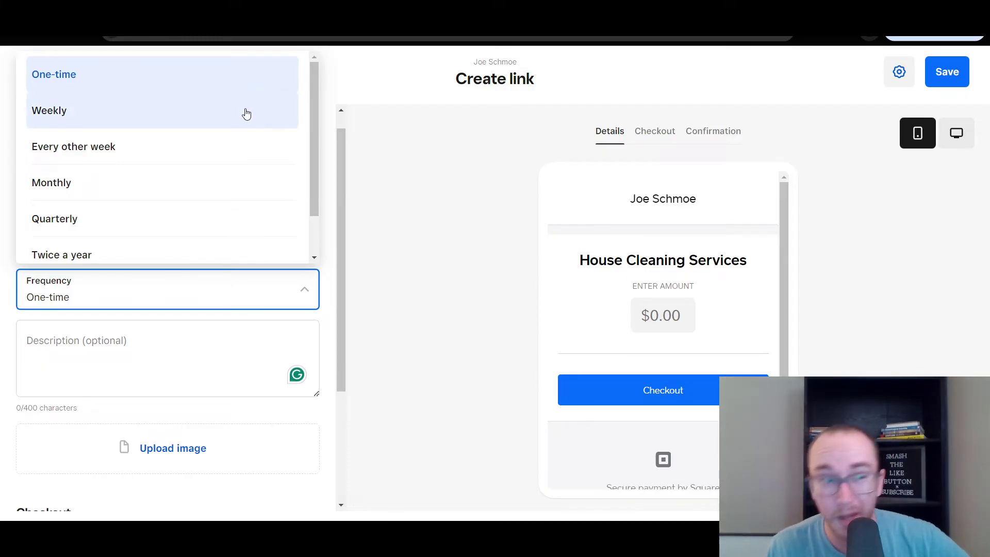
{"action": "scroll", "coordinate": [230, 148], "scroll_direction": "down", "scroll_amount": 1}
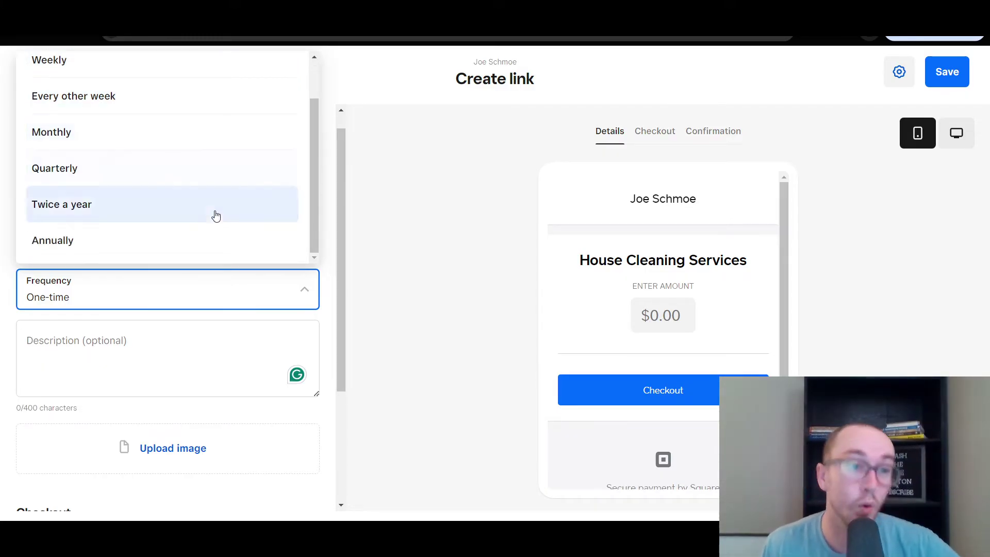
{"action": "left_click", "coordinate": [332, 258]}
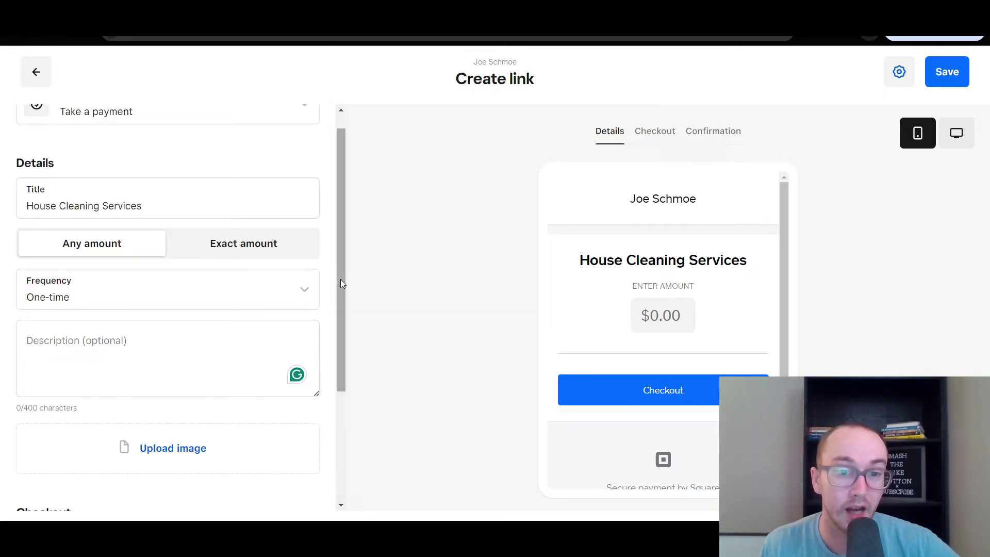
{"action": "scroll", "coordinate": [341, 279], "scroll_direction": "up", "scroll_amount": 1}
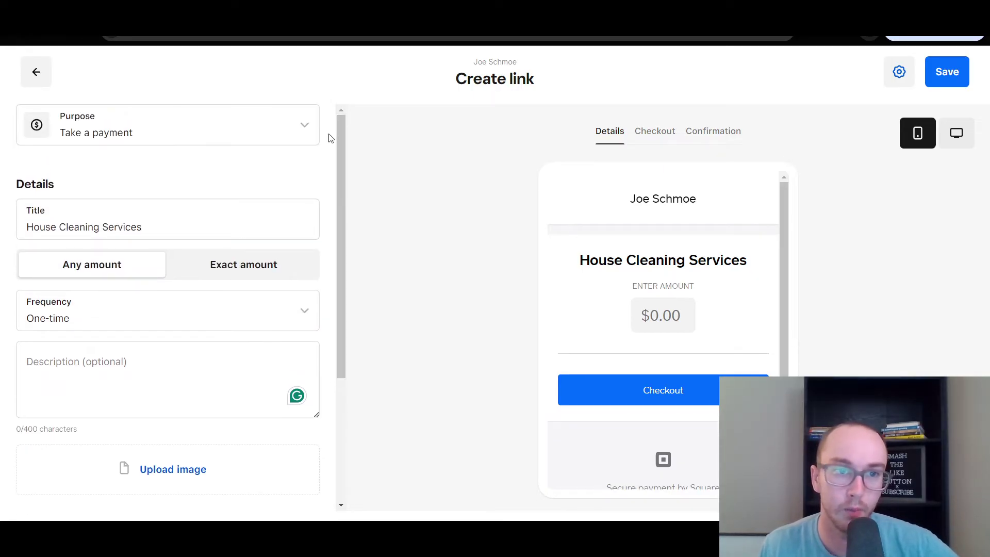
{"action": "left_click_drag", "start_coordinate": [342, 150], "coordinate": [336, 135]}
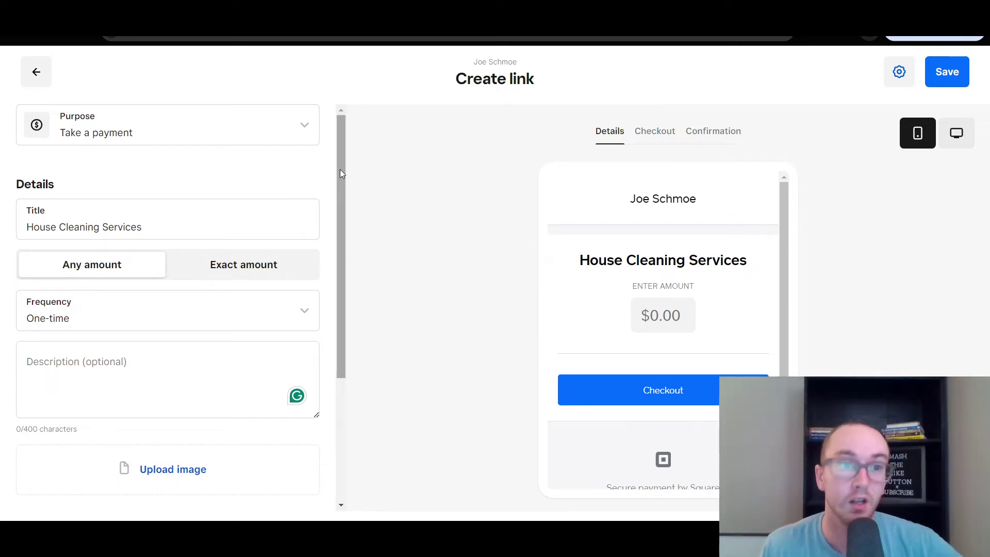
{"action": "left_click_drag", "start_coordinate": [339, 169], "coordinate": [339, 179]}
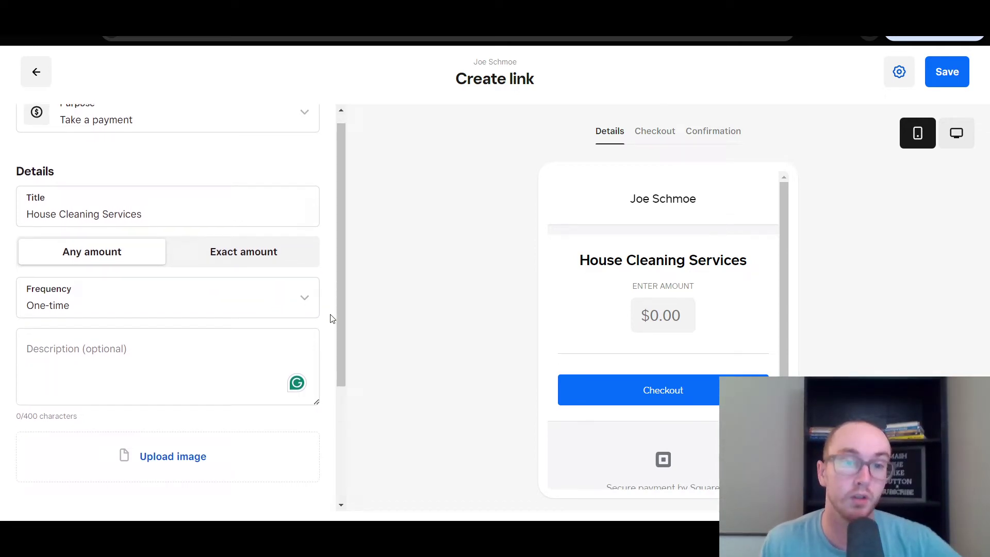
{"action": "left_click_drag", "start_coordinate": [342, 308], "coordinate": [337, 299]}
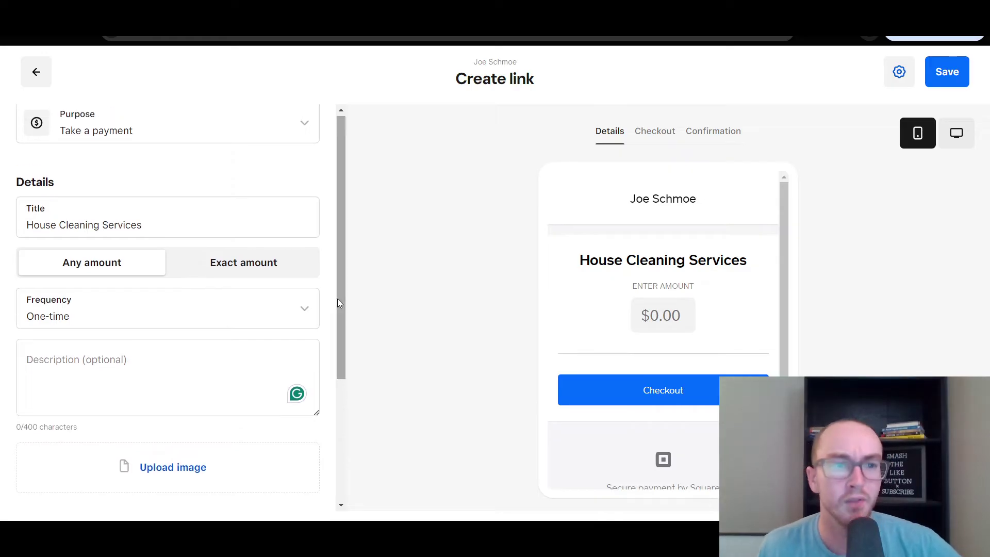
{"action": "left_click", "coordinate": [303, 321]}
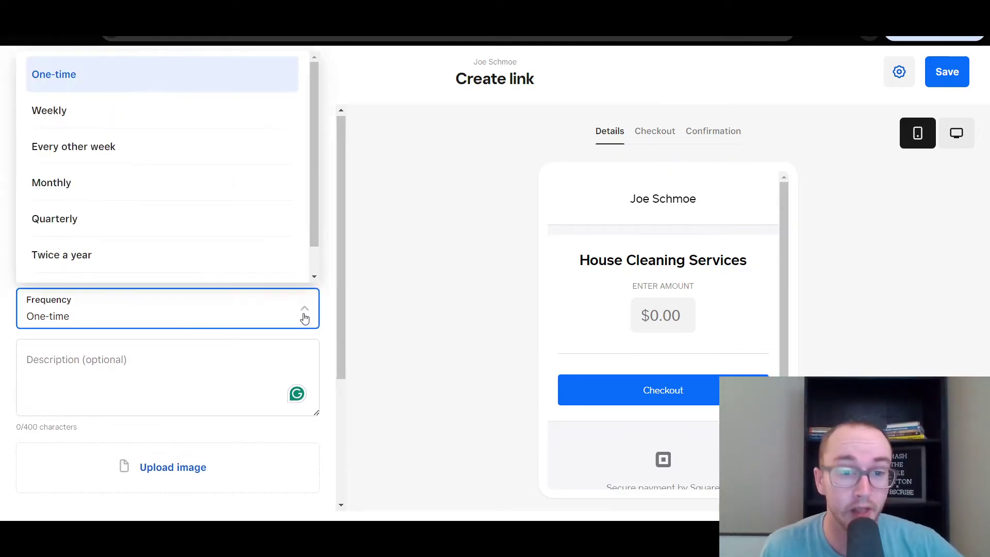
{"action": "left_click", "coordinate": [326, 312]}
{"action": "left_click_drag", "start_coordinate": [340, 318], "coordinate": [341, 313]}
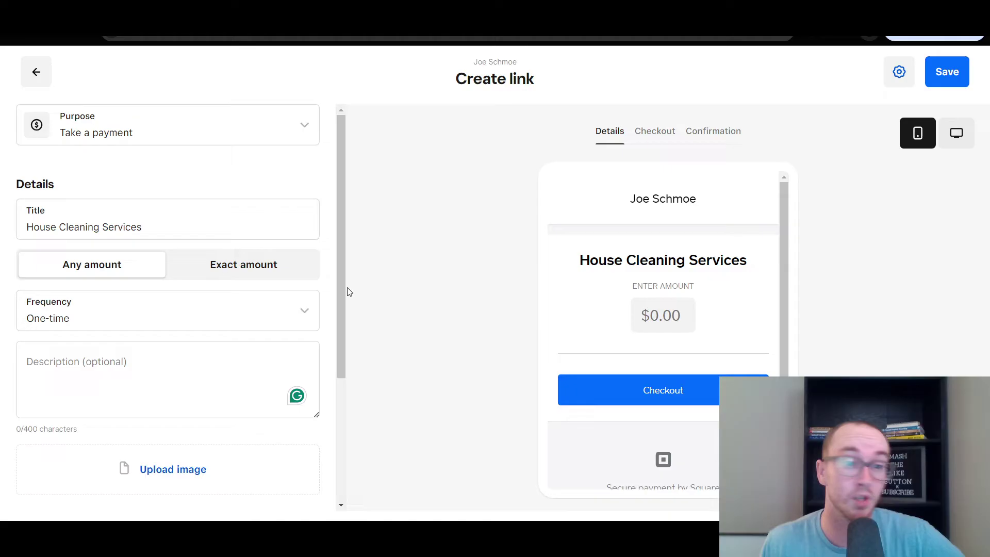
{"action": "left_click_drag", "start_coordinate": [338, 281], "coordinate": [335, 335]}
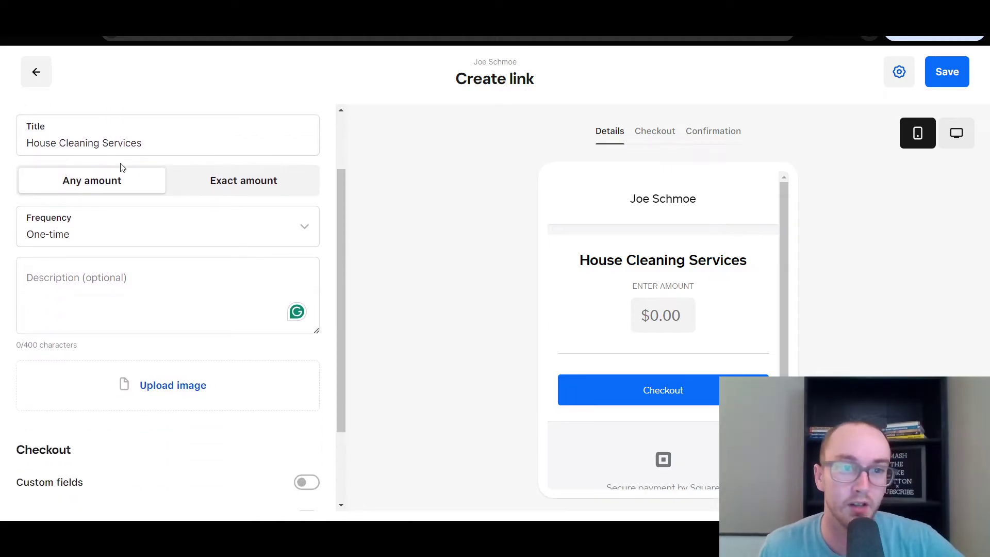
Select Exact amount and set the link's price to $200.00.
{"action": "left_click", "coordinate": [239, 181]}
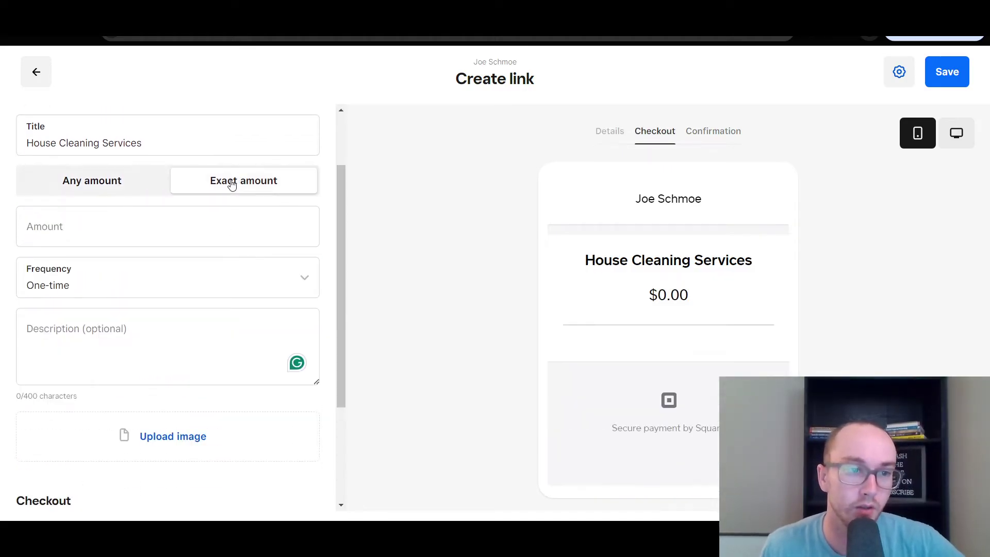
{"action": "left_click", "coordinate": [80, 183]}
{"action": "left_click", "coordinate": [240, 178]}
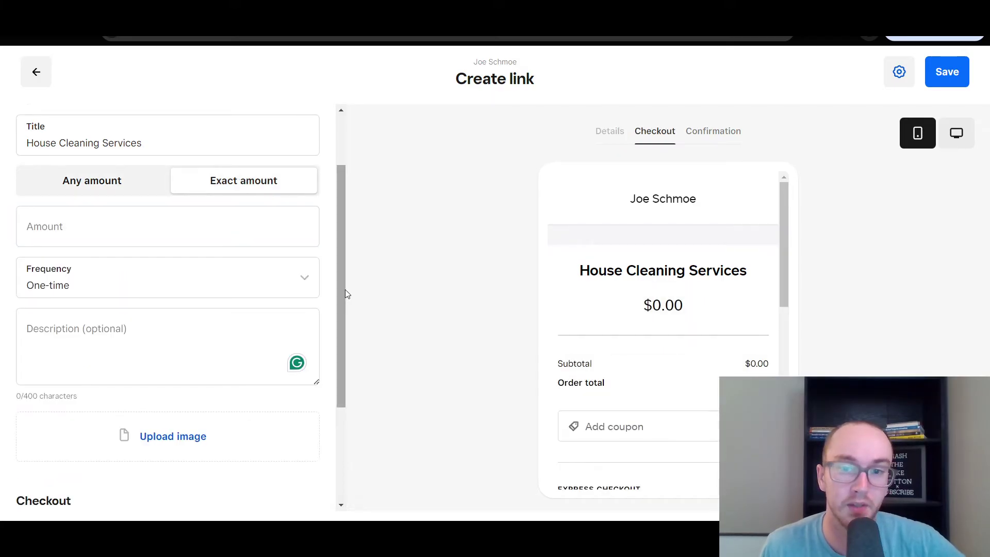
{"action": "left_click_drag", "start_coordinate": [345, 289], "coordinate": [342, 271]}
{"action": "left_click", "coordinate": [119, 246]}
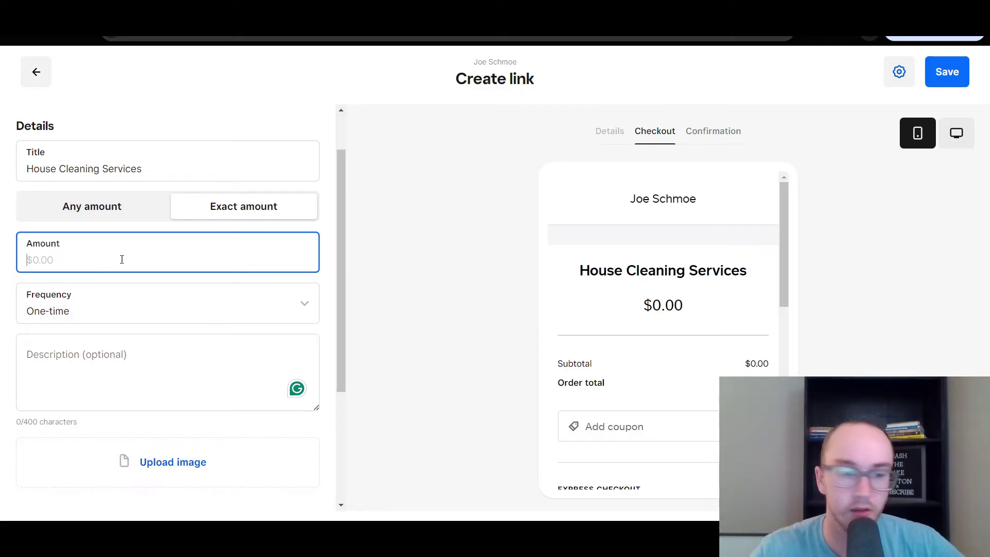
{"action": "type", "text": "200"}
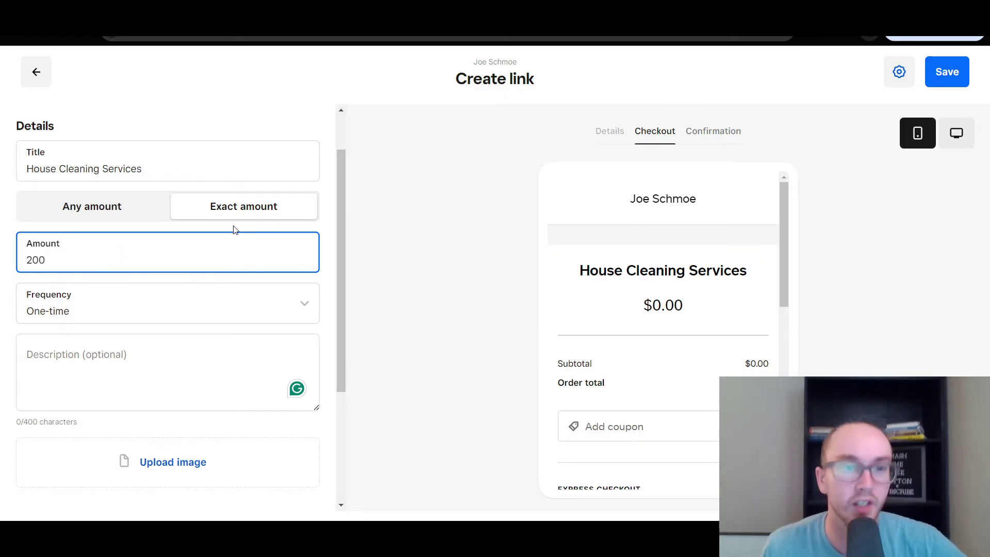
{"action": "left_click", "coordinate": [335, 229]}
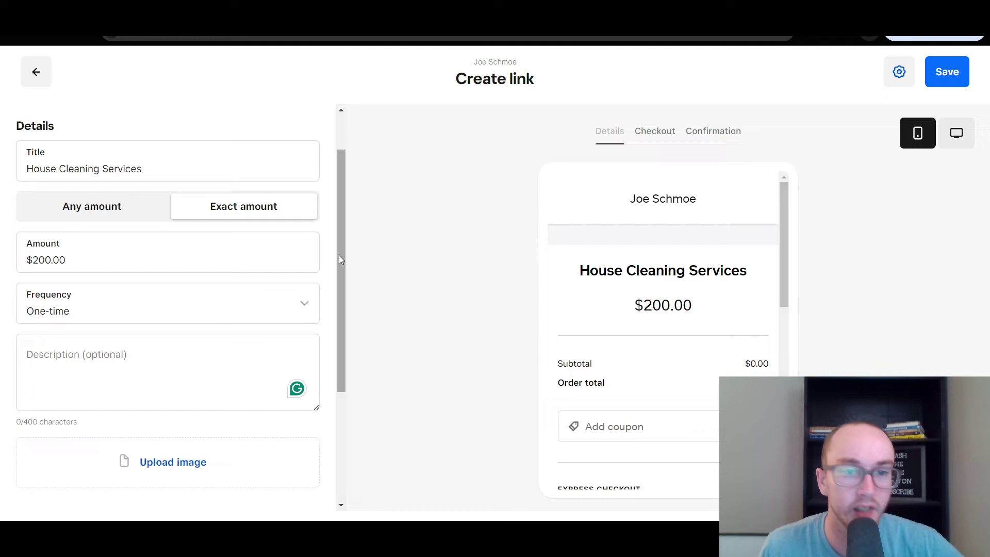
{"action": "mouse_move", "coordinate": [338, 255]}
{"action": "left_mouse_down"}
{"action": "mouse_move", "coordinate": [341, 244]}
{"action": "mouse_move", "coordinate": [336, 266]}
{"action": "left_mouse_up"}
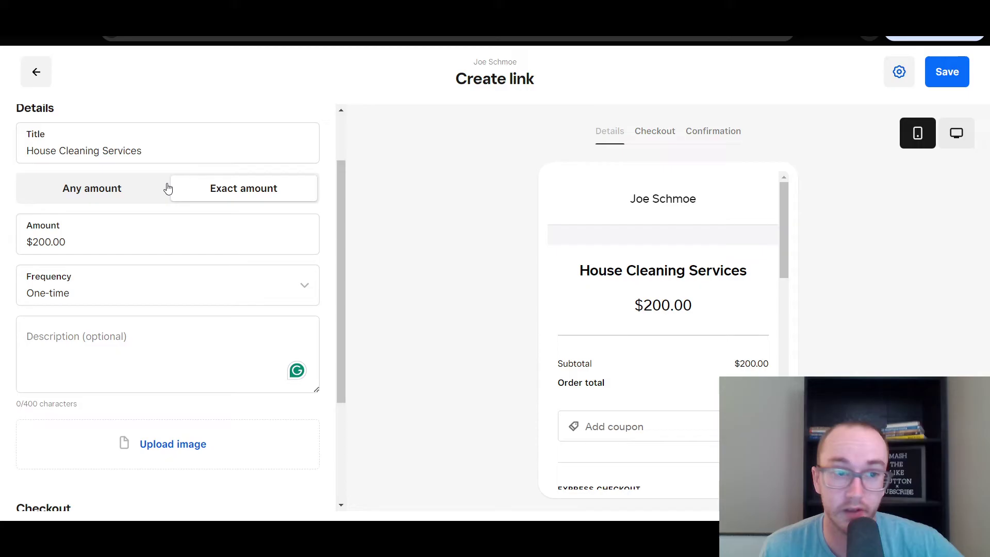
Recheck Frequency stays One-time and scroll the form down toward the Checkout section.
{"action": "left_click", "coordinate": [302, 291]}
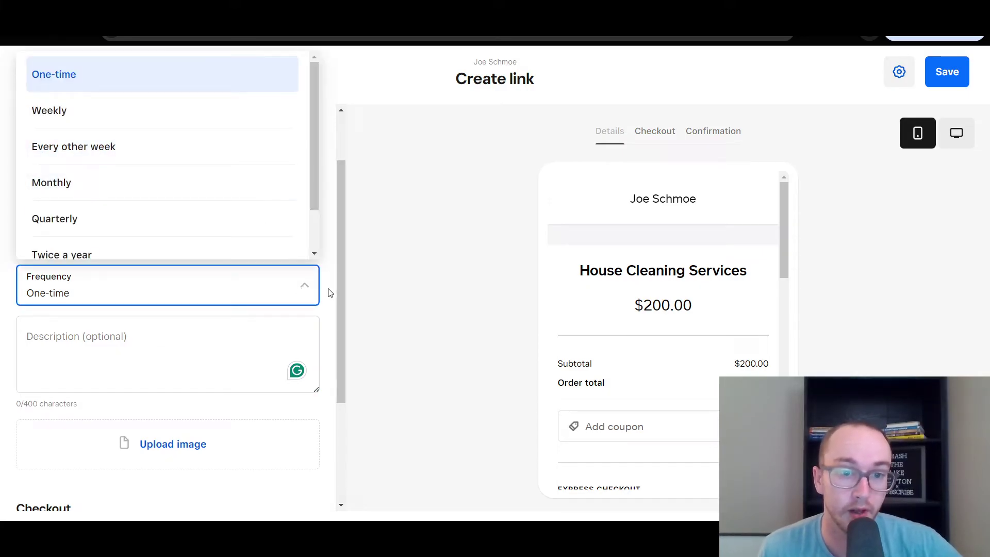
{"action": "left_click", "coordinate": [345, 296]}
{"action": "scroll", "coordinate": [342, 304], "scroll_direction": "down", "scroll_amount": 2}
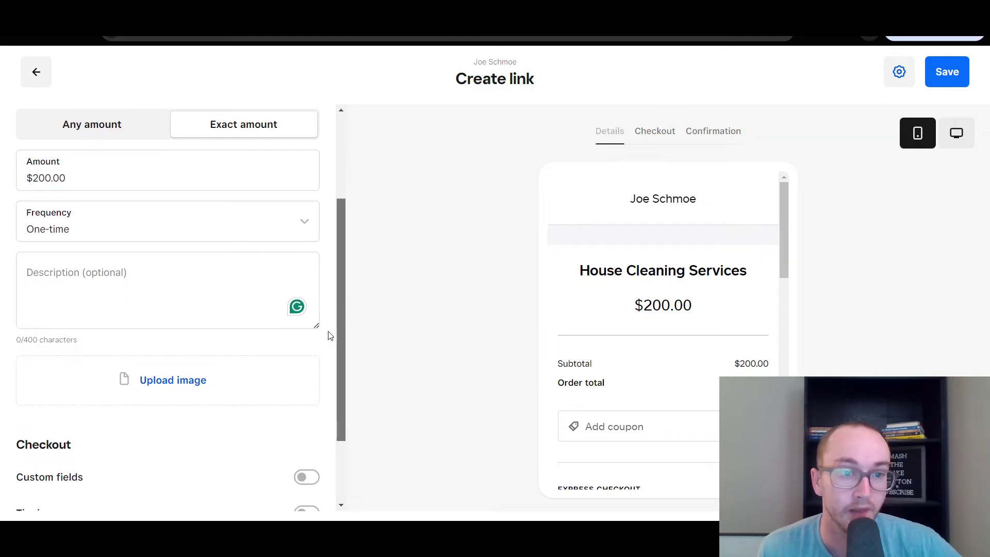
{"action": "scroll", "coordinate": [330, 331], "scroll_direction": "up", "scroll_amount": 1}
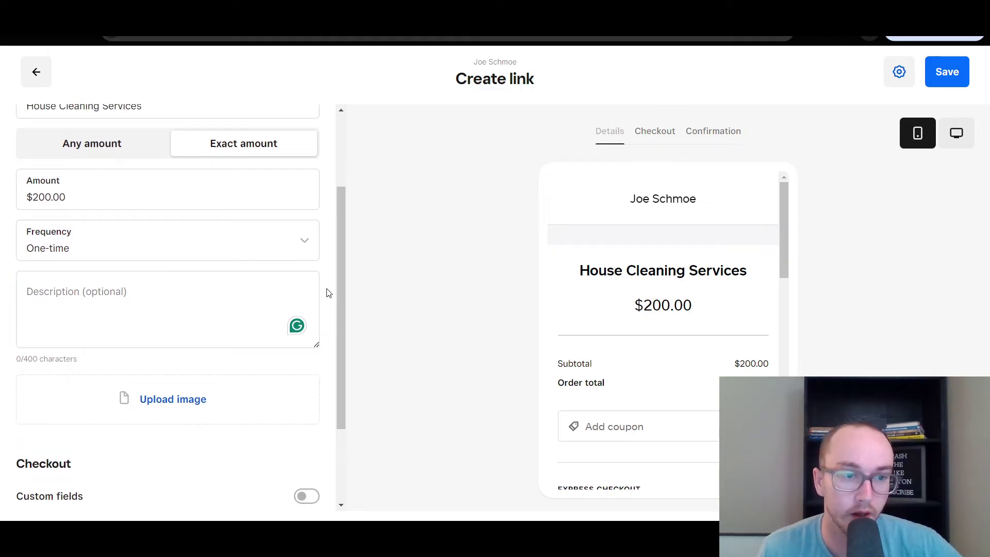
{"action": "scroll", "coordinate": [328, 293], "scroll_direction": "down", "scroll_amount": 2}
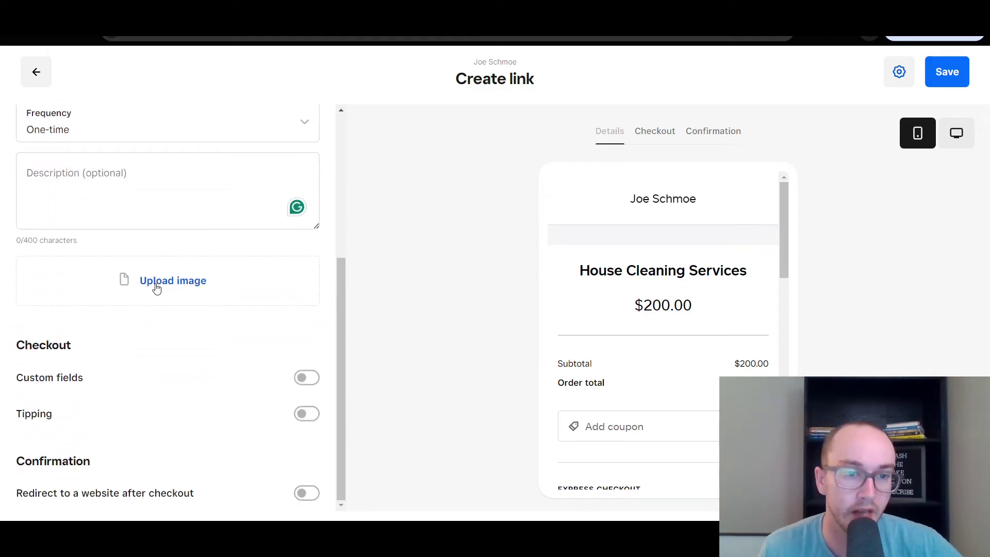
{"action": "right_click", "coordinate": [122, 290]}
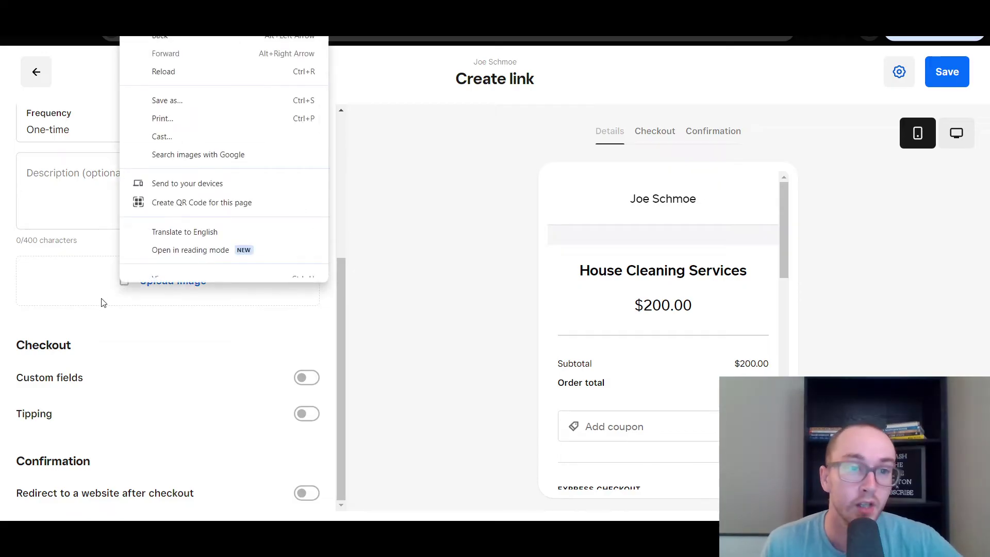
{"action": "left_click", "coordinate": [325, 301]}
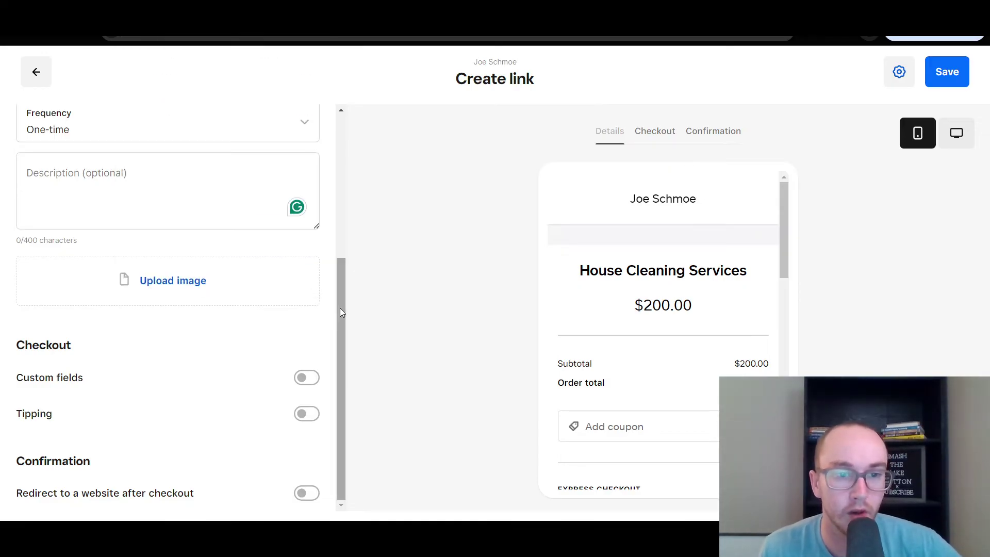
{"action": "left_click_drag", "start_coordinate": [339, 308], "coordinate": [332, 339]}
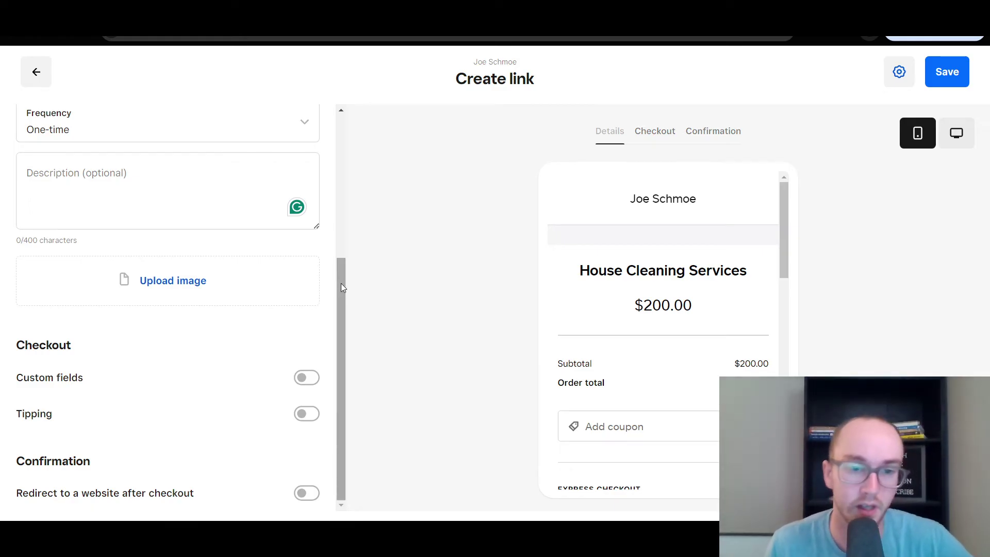
Switch on Custom fields and try adding a second field entry.
{"action": "left_click", "coordinate": [306, 378]}
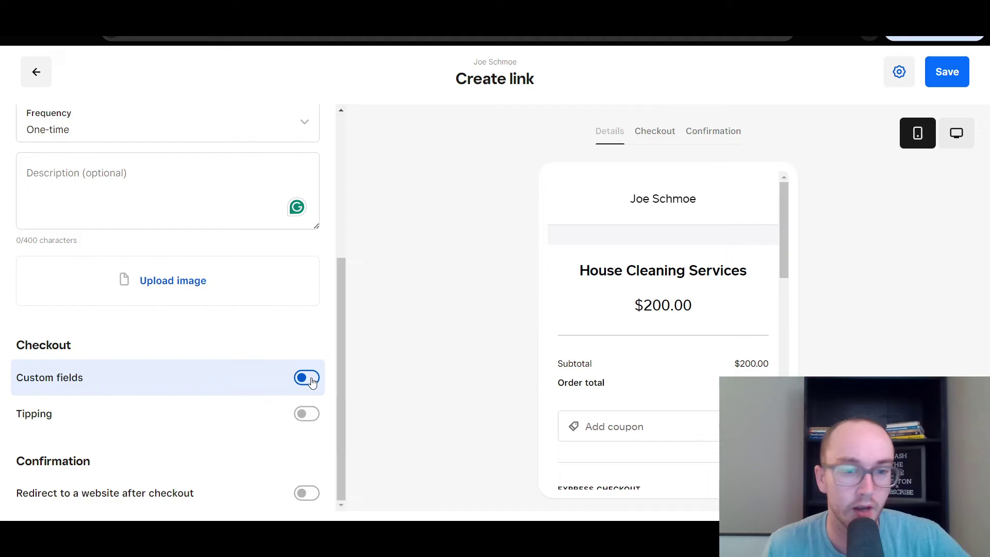
{"action": "left_click", "coordinate": [312, 379]}
{"action": "scroll", "coordinate": [330, 372], "scroll_direction": "down", "scroll_amount": 2}
{"action": "left_click", "coordinate": [190, 335]}
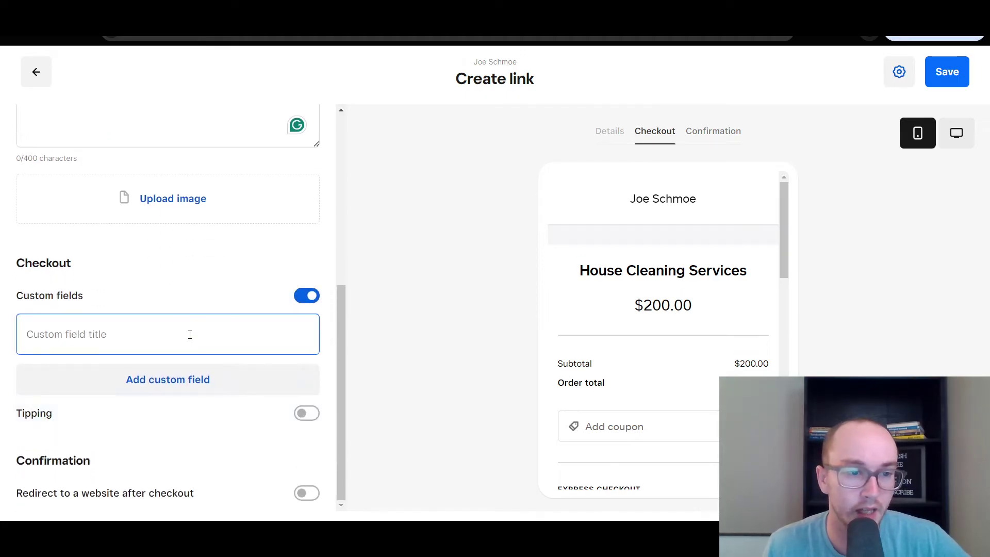
{"action": "left_click", "coordinate": [211, 375]}
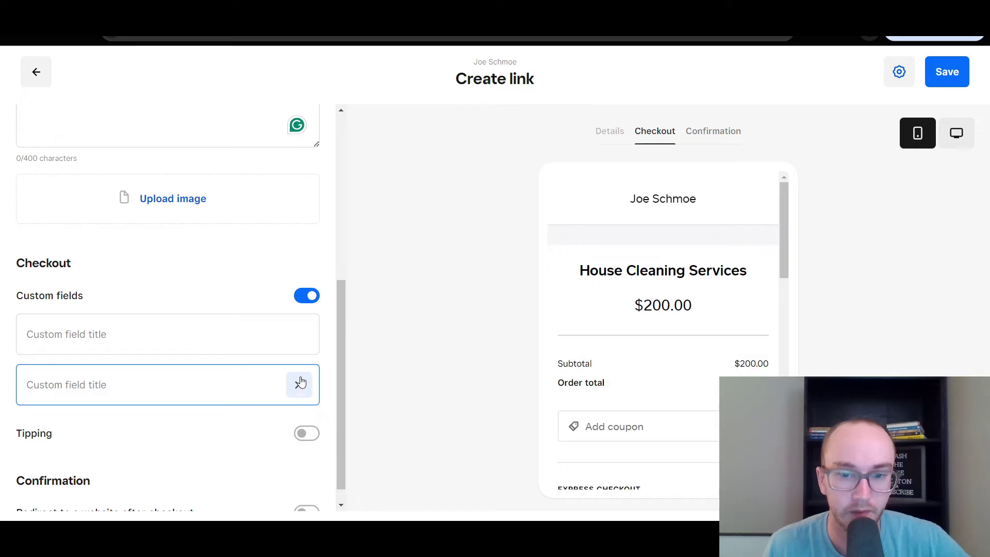
{"action": "left_click", "coordinate": [477, 367]}
{"action": "scroll", "coordinate": [568, 391], "scroll_direction": "down", "scroll_amount": 5}
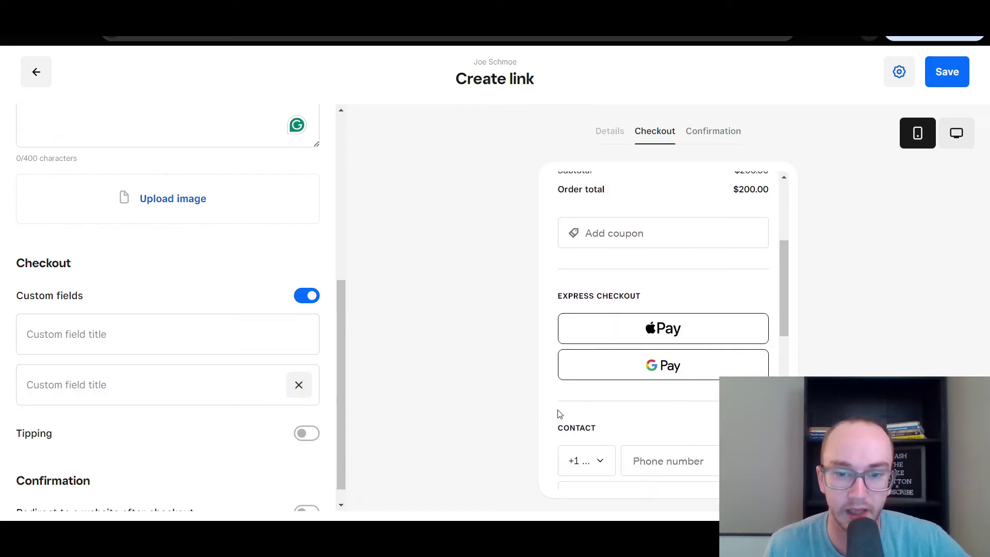
{"action": "scroll", "coordinate": [556, 418], "scroll_direction": "down", "scroll_amount": 5}
{"action": "scroll", "coordinate": [556, 418], "scroll_direction": "up", "scroll_amount": 10}
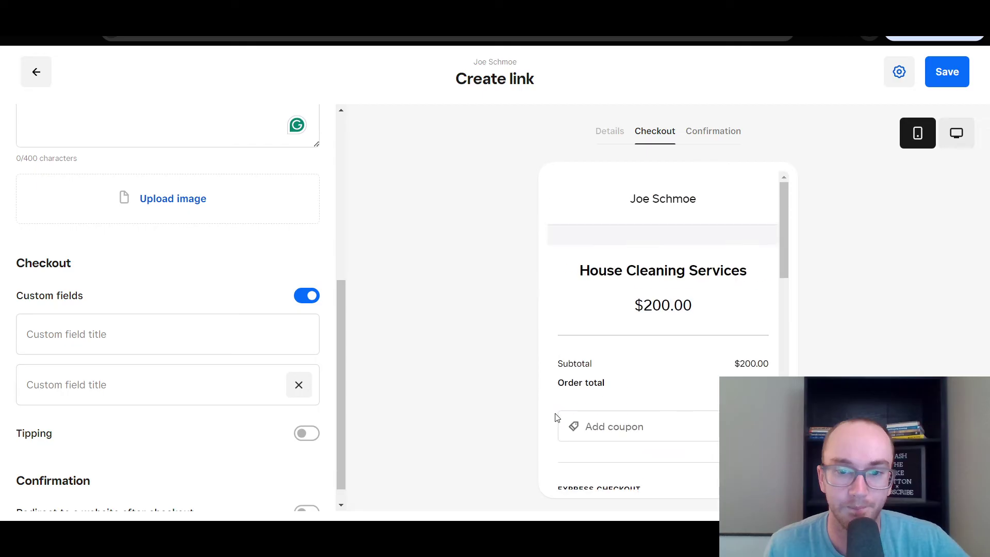
Enter a draft 'house' field title, re-enabling custom fields with a single field.
{"action": "left_click", "coordinate": [85, 333]}
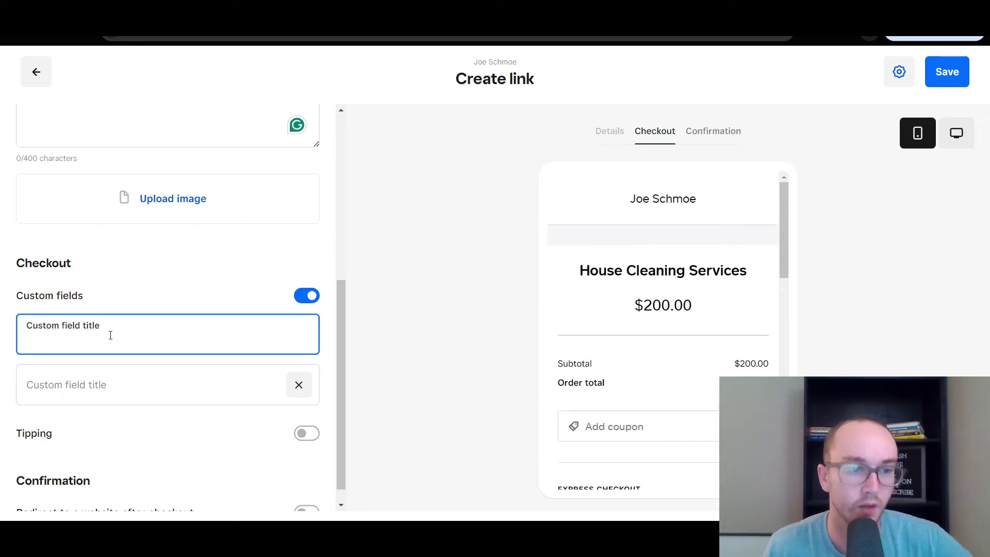
{"action": "type", "text": "house"}
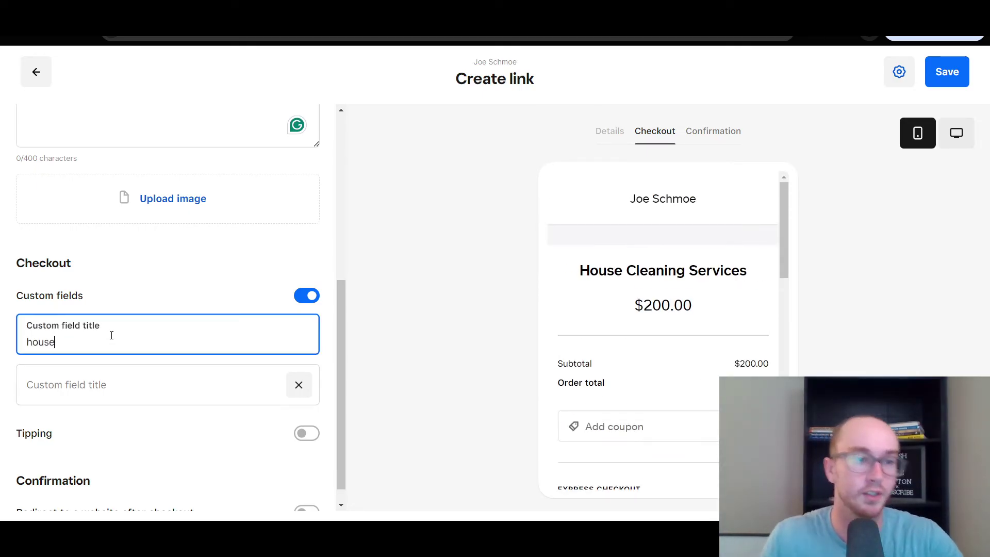
{"action": "key", "text": "shift+Tab"}
{"action": "key", "text": "space"}
{"action": "key", "text": "space"}
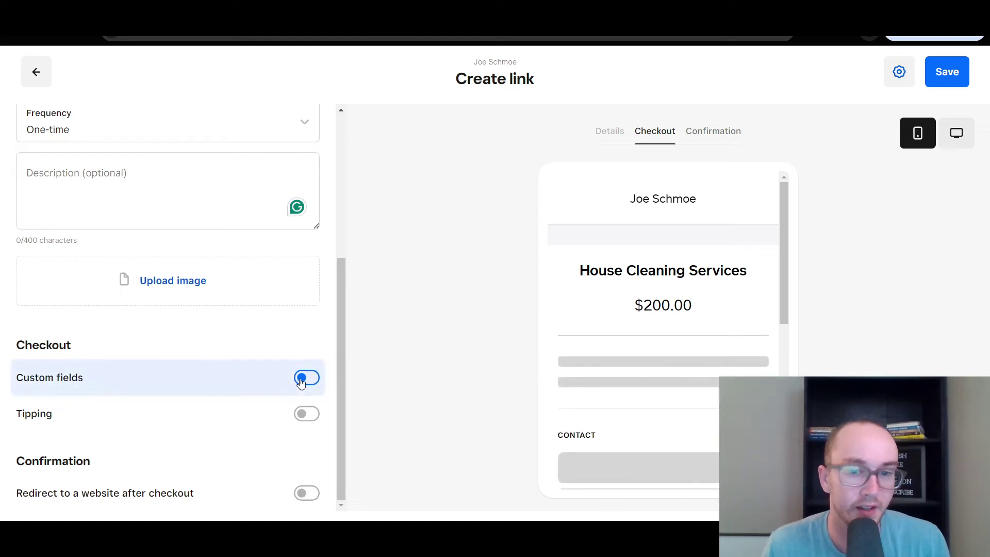
{"action": "left_click", "coordinate": [228, 418]}
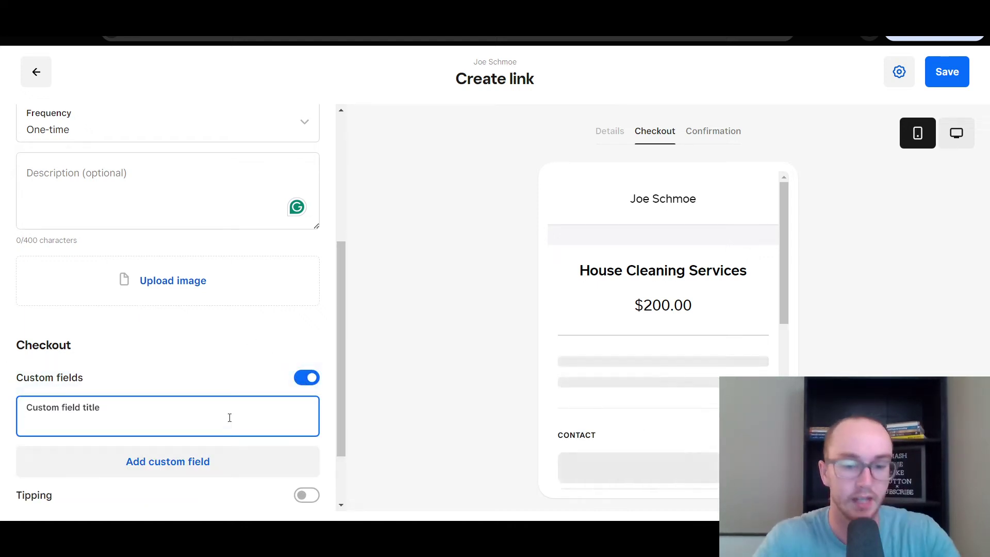
{"action": "type", "text": "houe"}
{"action": "type", "text": "se"}
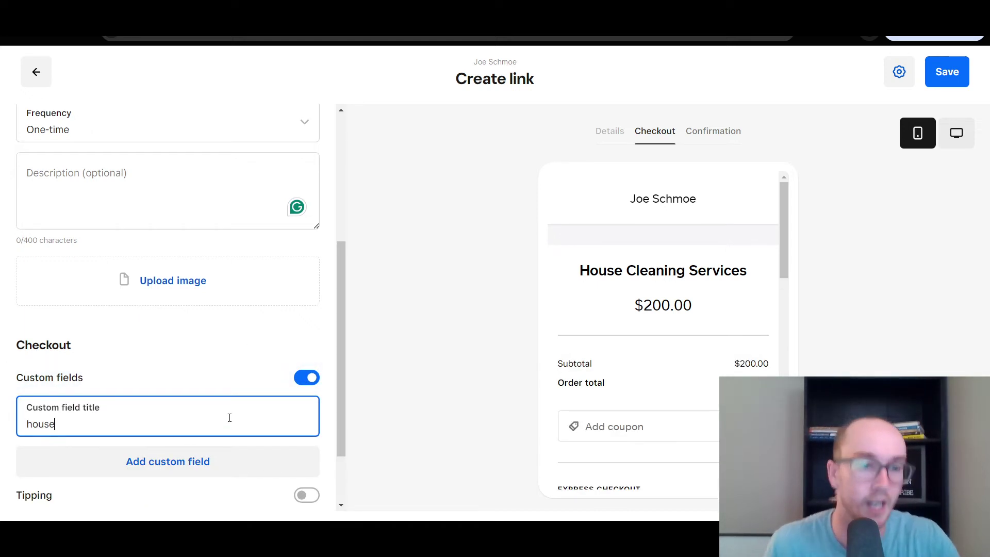
{"action": "scroll", "coordinate": [688, 353], "scroll_direction": "down", "scroll_amount": 5}
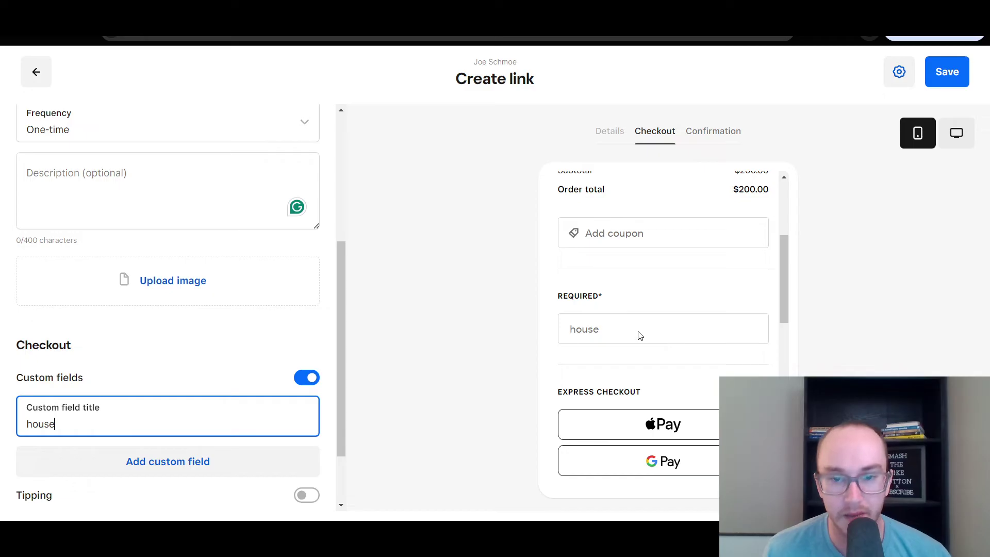
Replace the field title with 'How did we do?' and confirm the preview marks it required.
{"action": "left_click_drag", "start_coordinate": [34, 422], "coordinate": [28, 424]}
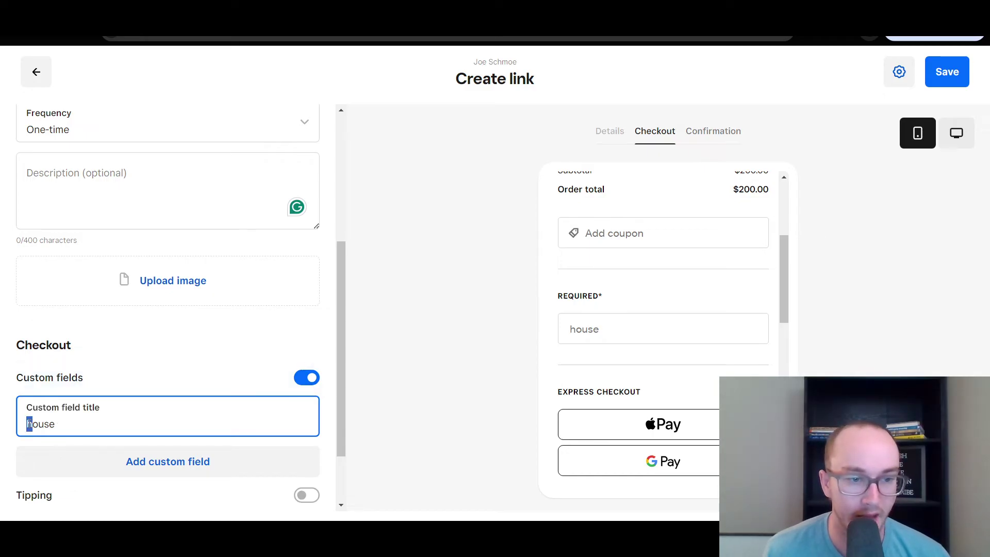
{"action": "type", "text": "H"}
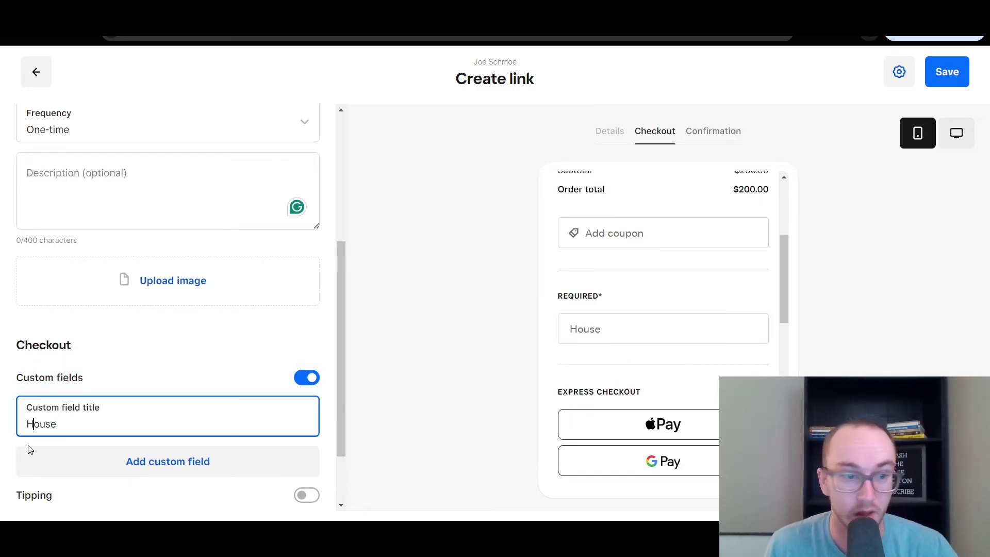
{"action": "left_click_drag", "start_coordinate": [59, 424], "coordinate": [29, 419]}
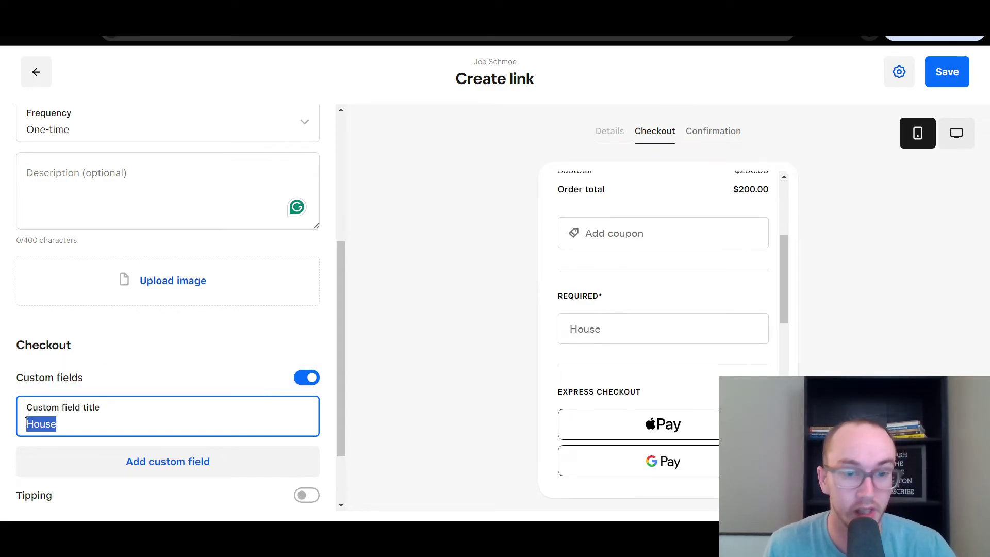
{"action": "type", "text": "Ho"}
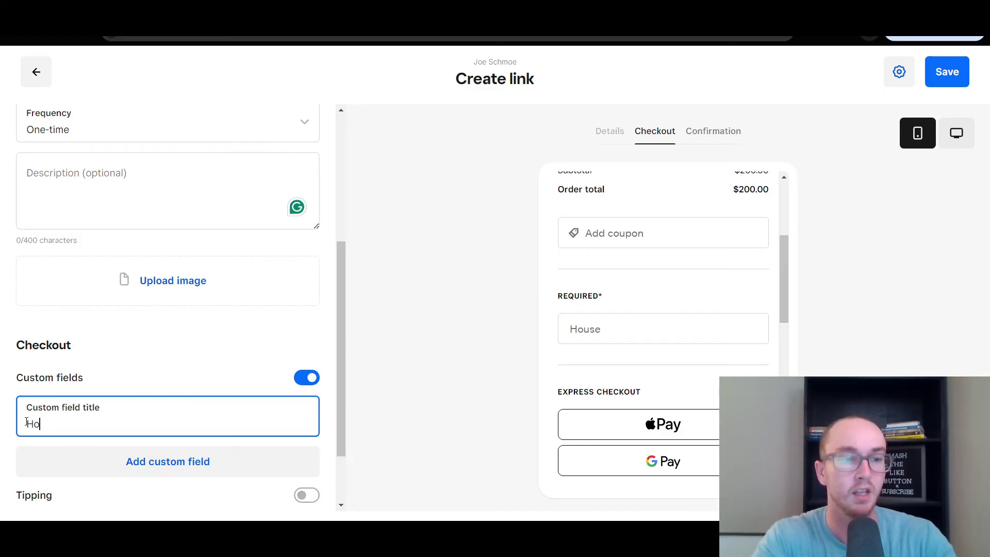
{"action": "type", "text": "w did we do?"}
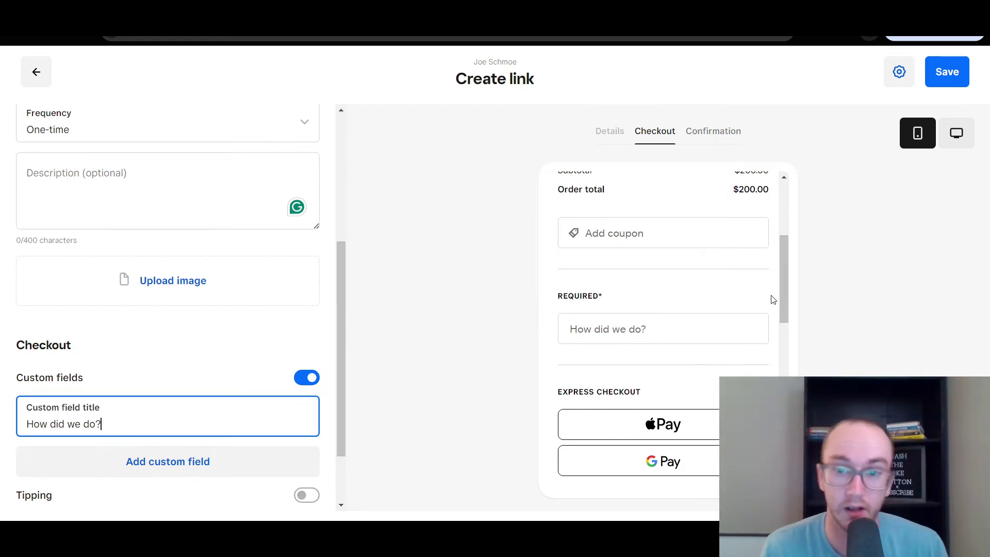
{"action": "mouse_move", "coordinate": [783, 280]}
{"action": "left_mouse_down"}
{"action": "mouse_move", "coordinate": [789, 237]}
{"action": "mouse_move", "coordinate": [791, 280]}
{"action": "left_mouse_up"}
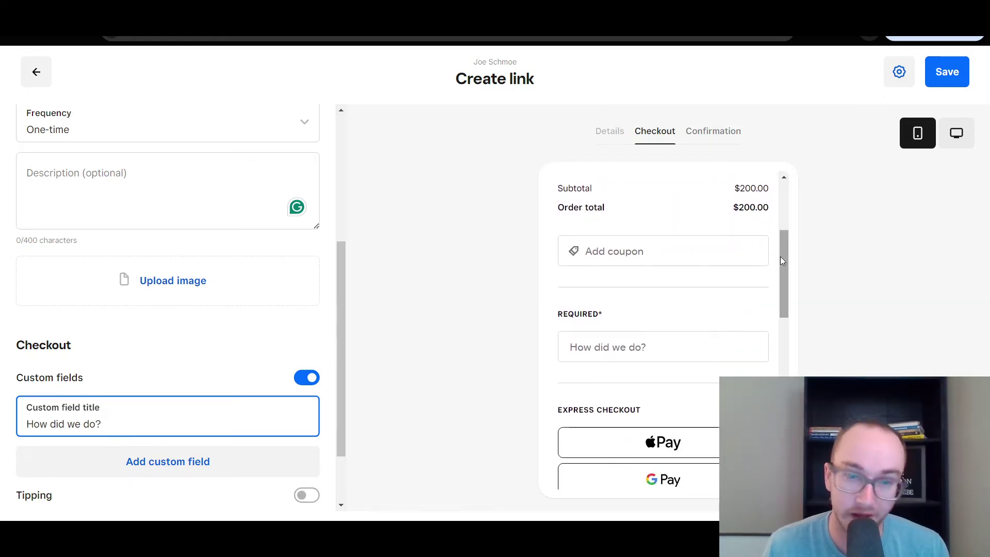
{"action": "scroll", "coordinate": [781, 258], "scroll_direction": "down", "scroll_amount": 1}
Turn on Tipping and review the 15%, 20%, 25% tip choices and $230.00 total.
{"action": "scroll", "coordinate": [118, 356], "scroll_direction": "down", "scroll_amount": 2}
{"action": "left_click", "coordinate": [305, 414]}
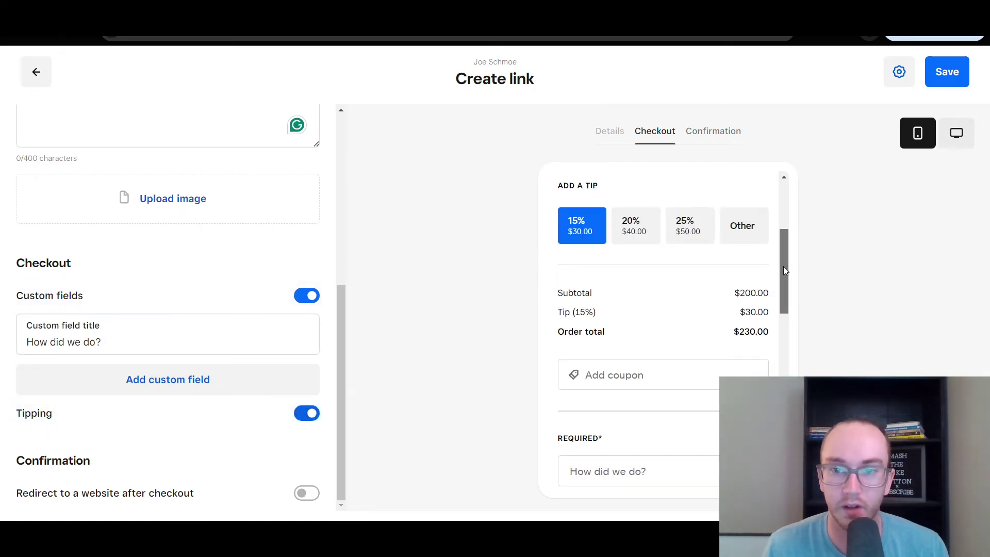
{"action": "left_click_drag", "start_coordinate": [784, 272], "coordinate": [786, 241]}
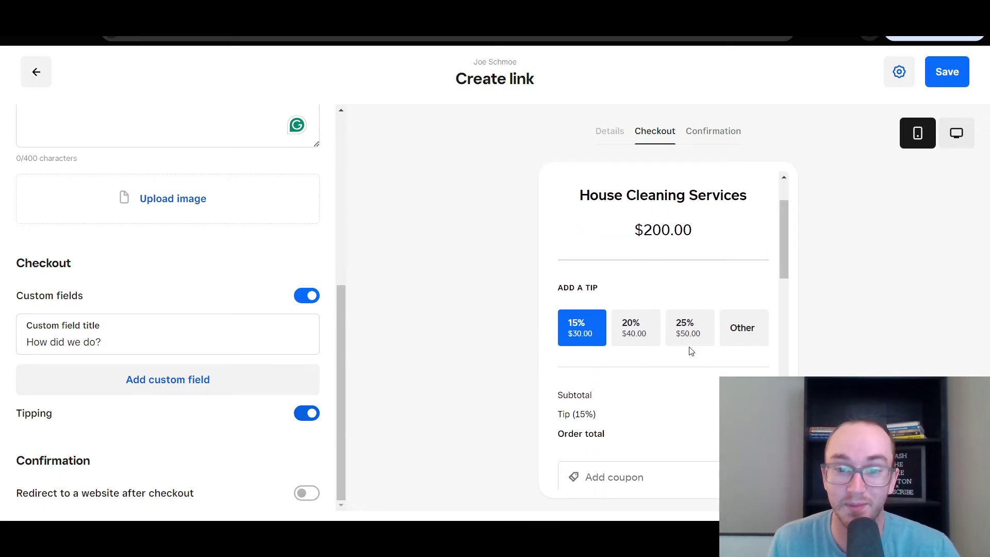
{"action": "scroll", "coordinate": [780, 253], "scroll_direction": "down", "scroll_amount": 3}
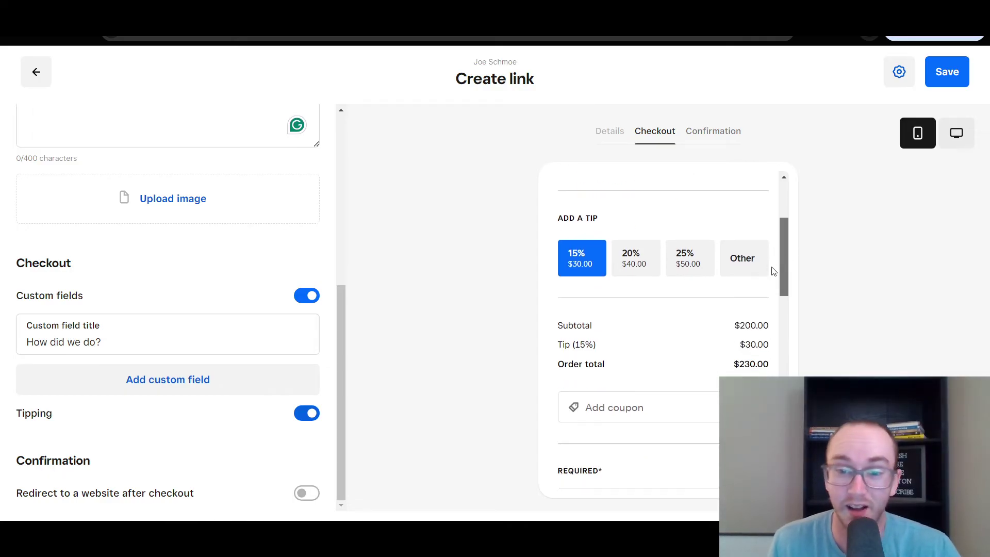
{"action": "scroll", "coordinate": [760, 303], "scroll_direction": "down", "scroll_amount": 1}
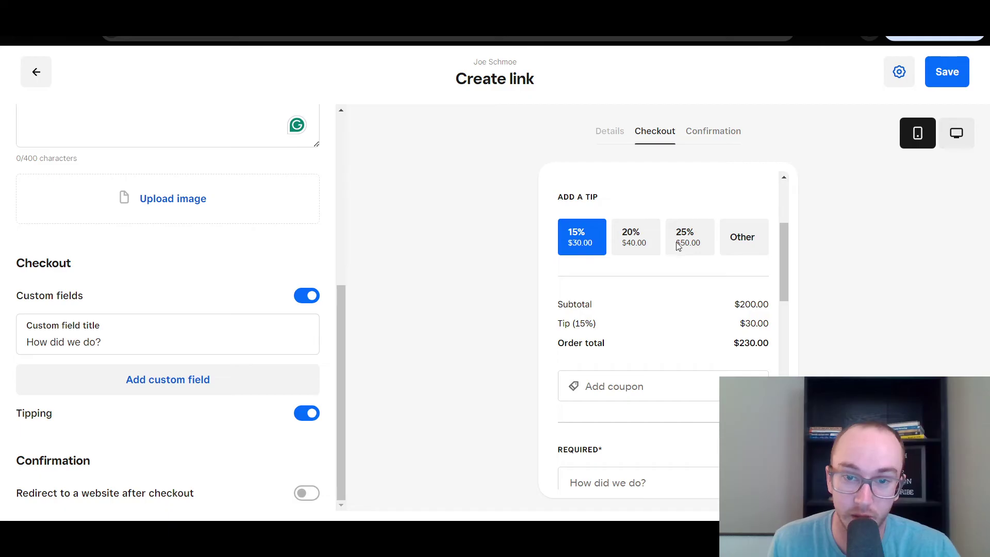
{"action": "left_click_drag", "start_coordinate": [780, 261], "coordinate": [777, 209]}
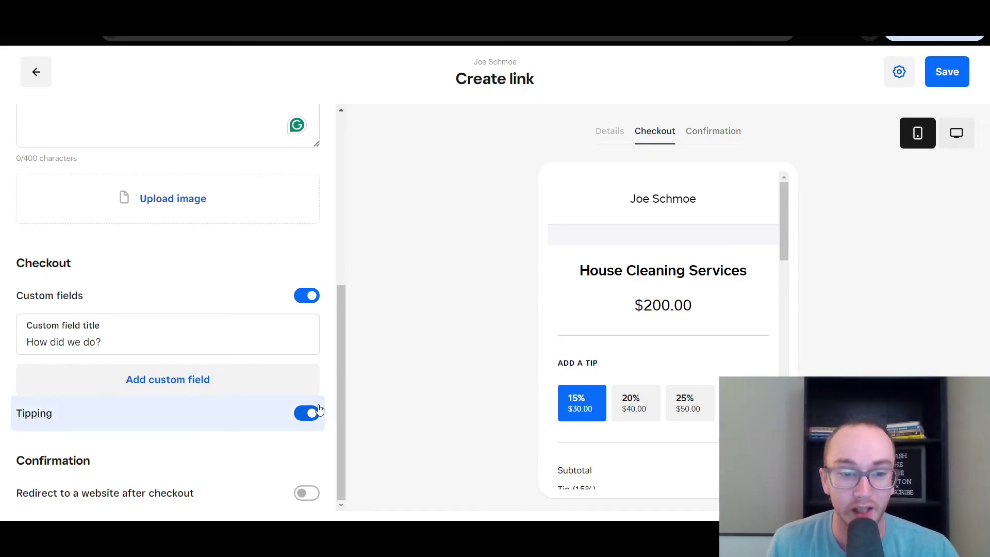
{"action": "left_click_drag", "start_coordinate": [786, 215], "coordinate": [781, 227]}
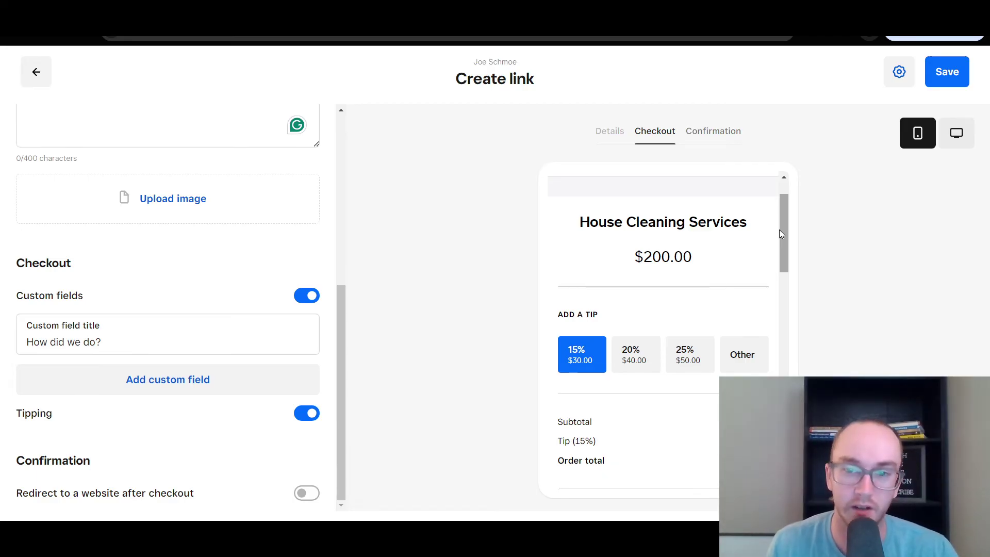
{"action": "left_click_drag", "start_coordinate": [779, 234], "coordinate": [777, 264]}
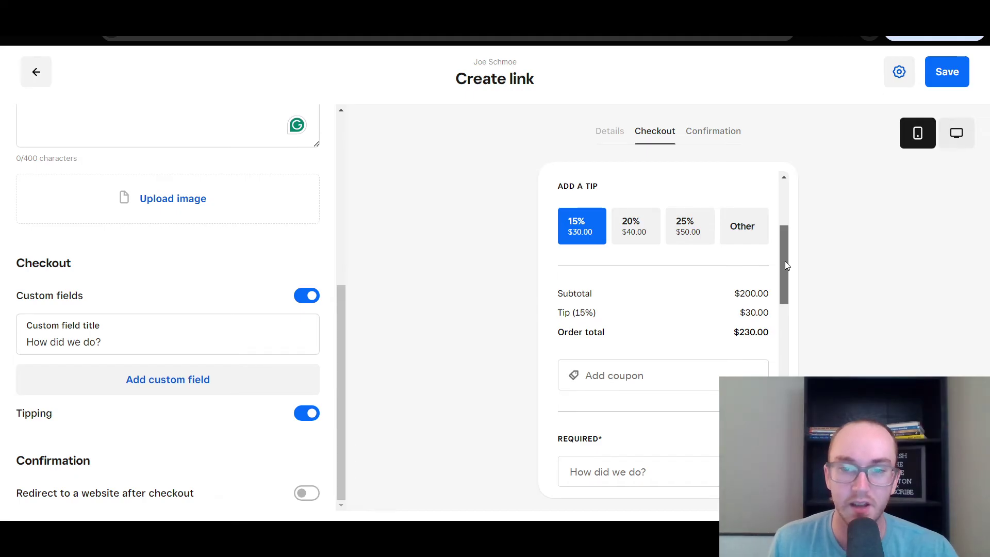
{"action": "left_click_drag", "start_coordinate": [785, 261], "coordinate": [785, 262]}
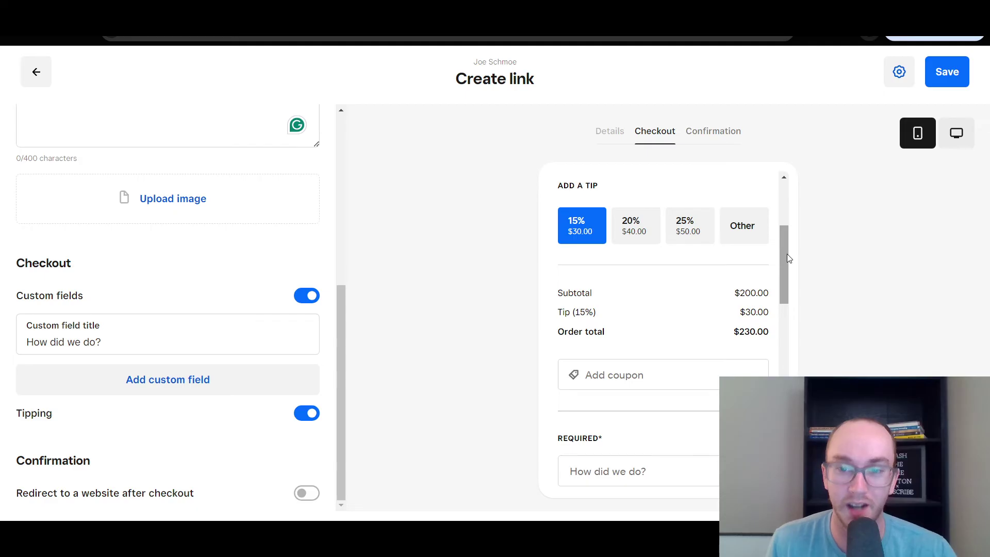
{"action": "scroll", "coordinate": [785, 261], "scroll_direction": "down", "scroll_amount": 1}
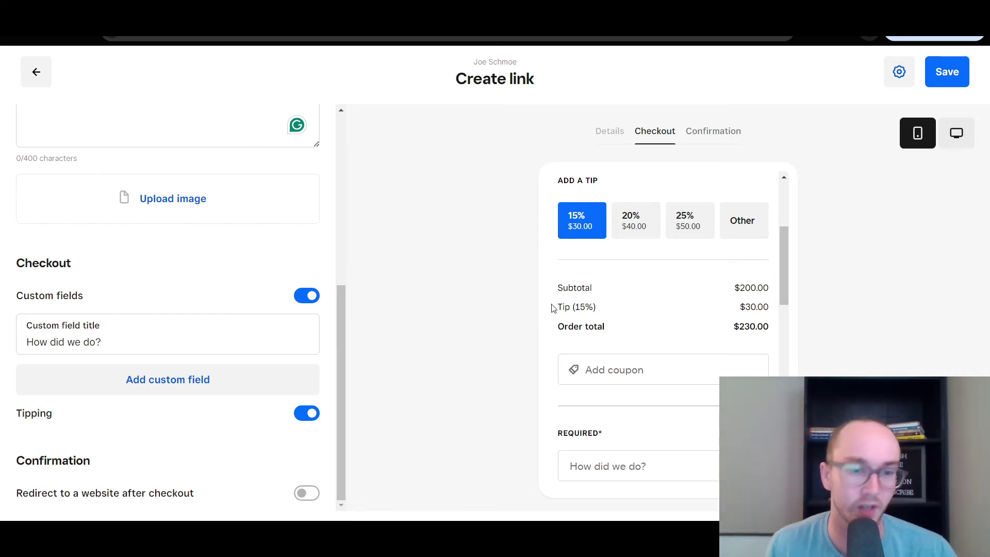
Turn tipping off, then enable and disable website redirect, keeping the standard confirmation page.
{"action": "left_click", "coordinate": [306, 416]}
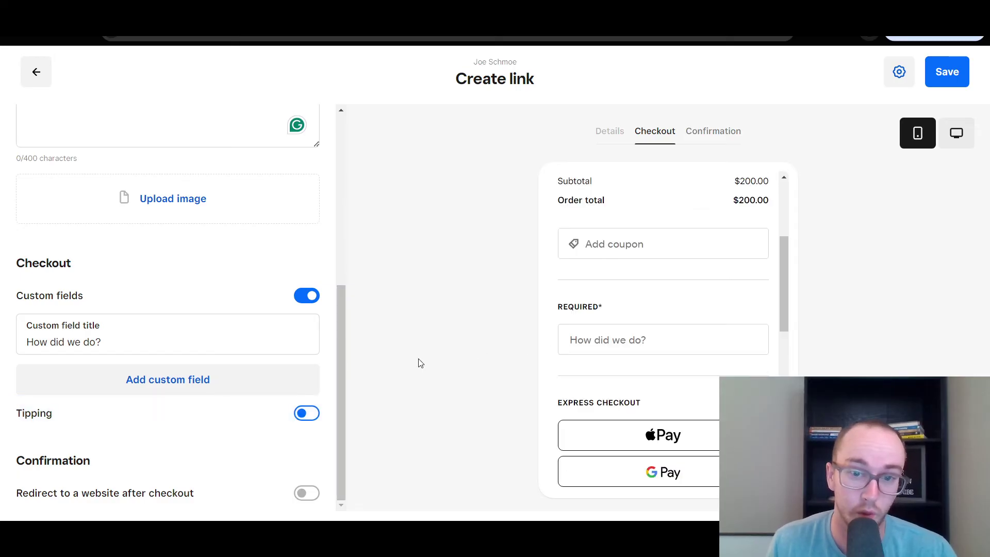
{"action": "left_click", "coordinate": [317, 495]}
{"action": "left_click_drag", "start_coordinate": [342, 441], "coordinate": [339, 477]}
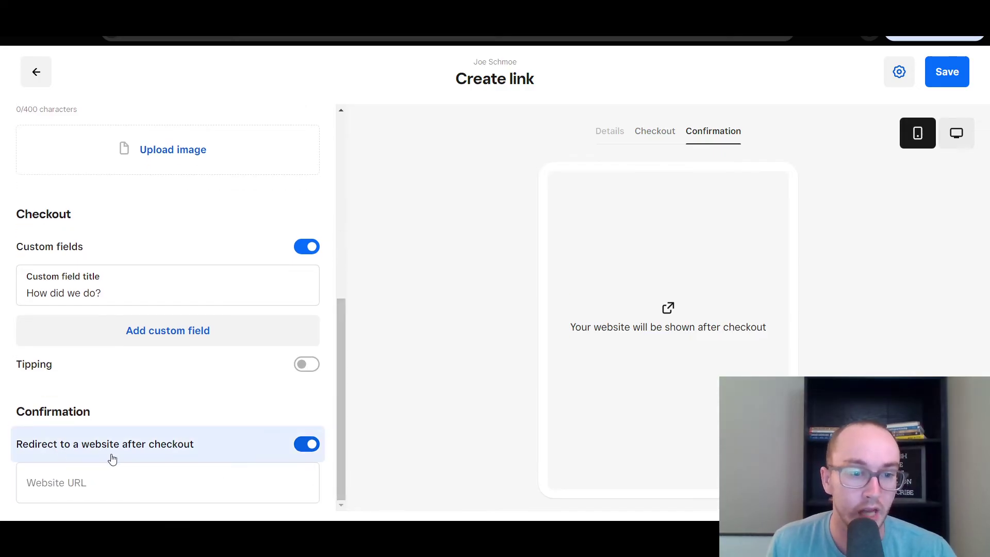
{"action": "left_click", "coordinate": [205, 499]}
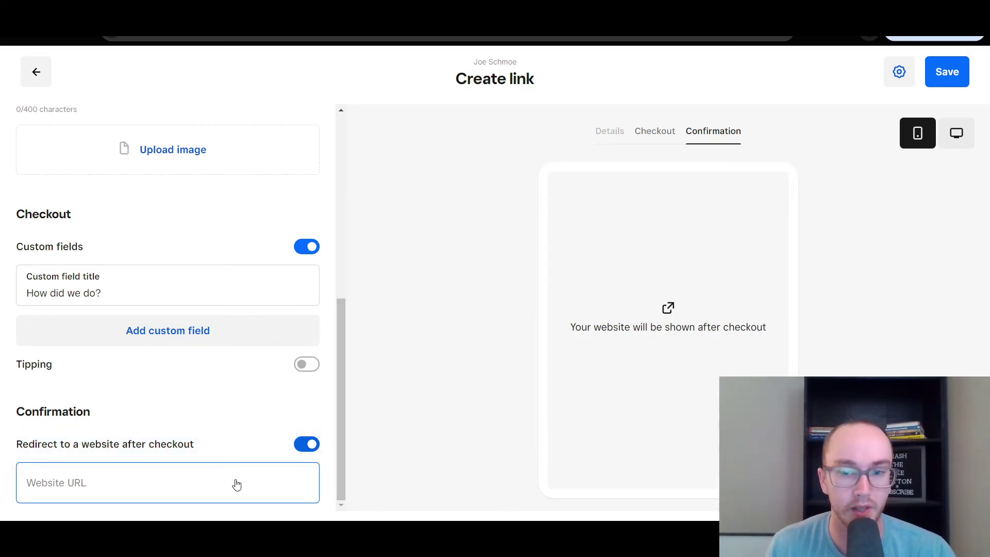
{"action": "left_click", "coordinate": [310, 454]}
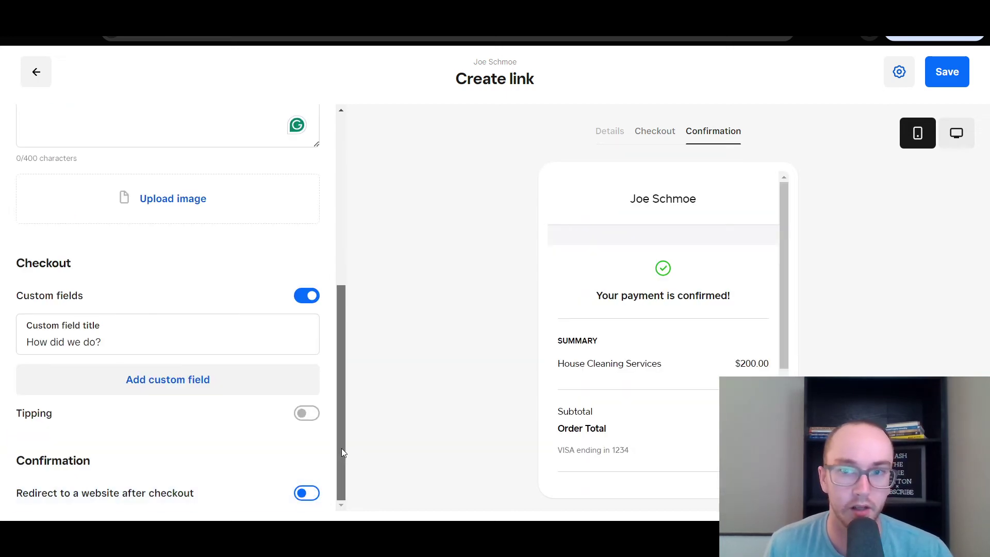
{"action": "mouse_move", "coordinate": [342, 448]}
{"action": "left_mouse_down"}
{"action": "mouse_move", "coordinate": [333, 366]}
{"action": "mouse_move", "coordinate": [336, 466]}
{"action": "left_mouse_up"}
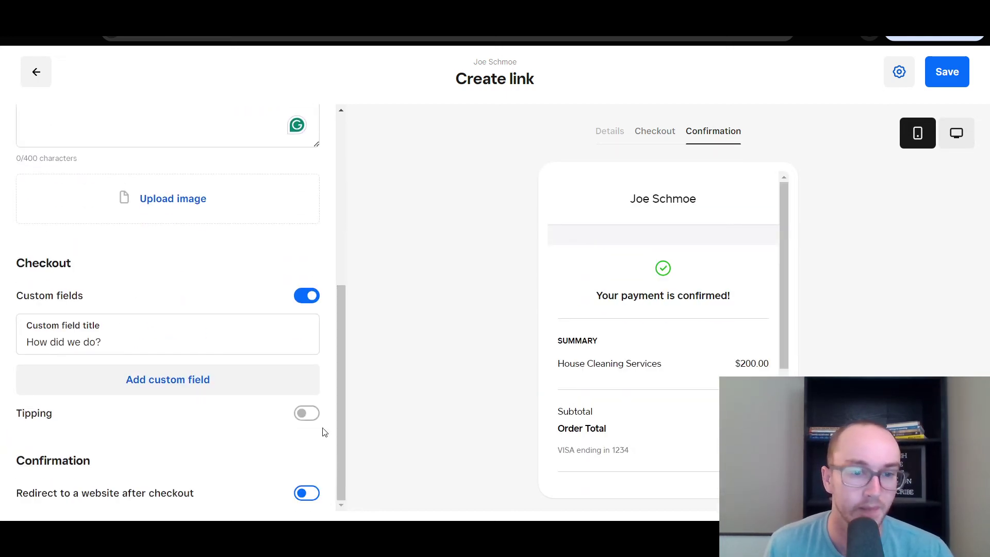
{"action": "left_click", "coordinate": [307, 493]}
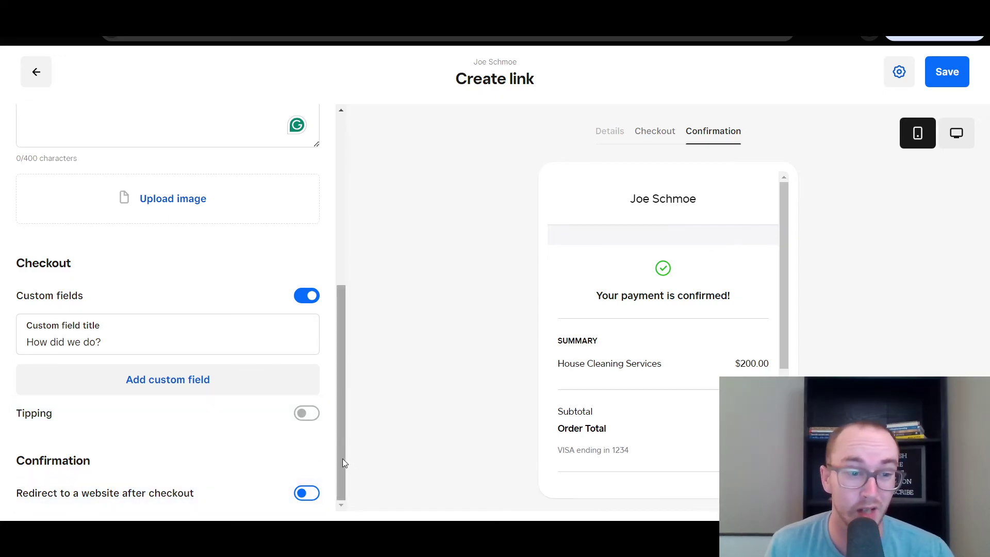
{"action": "left_click_drag", "start_coordinate": [342, 459], "coordinate": [316, 204]}
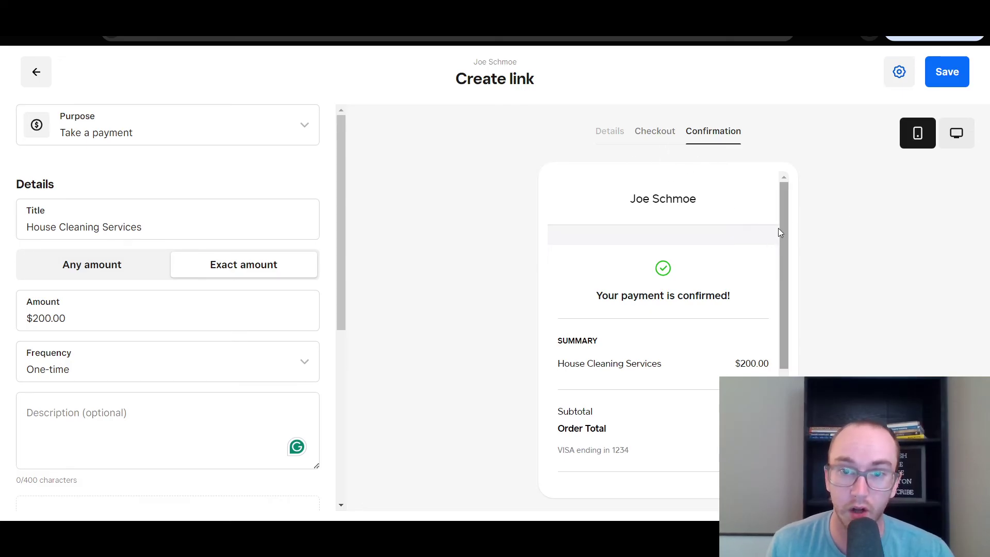
{"action": "left_click_drag", "start_coordinate": [783, 222], "coordinate": [786, 286]}
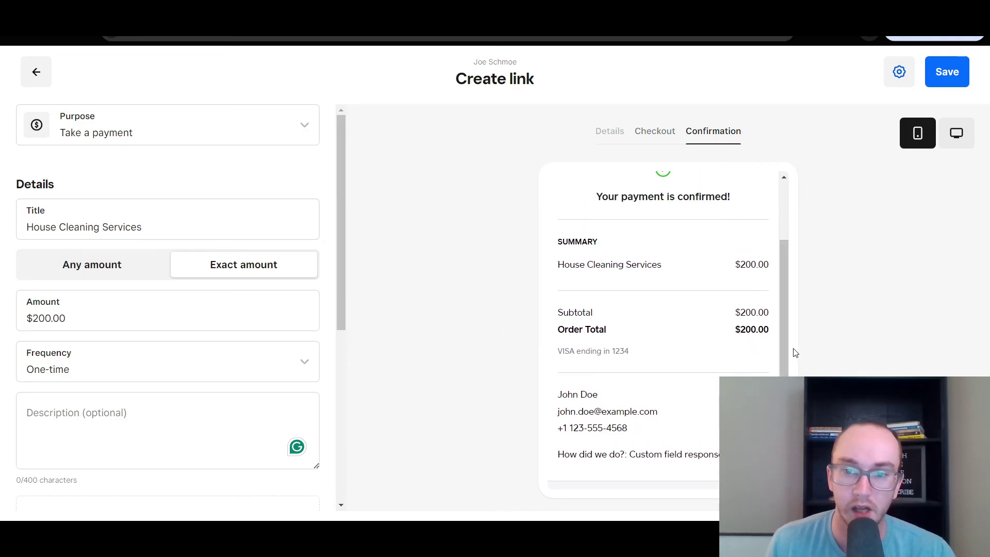
{"action": "left_click_drag", "start_coordinate": [784, 358], "coordinate": [784, 389]}
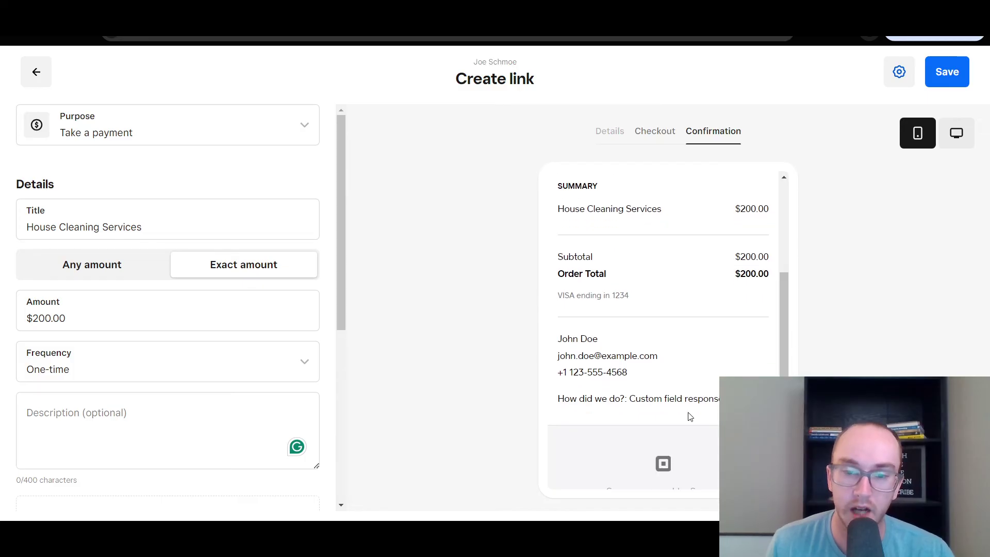
{"action": "scroll", "coordinate": [688, 413], "scroll_direction": "down", "scroll_amount": 1}
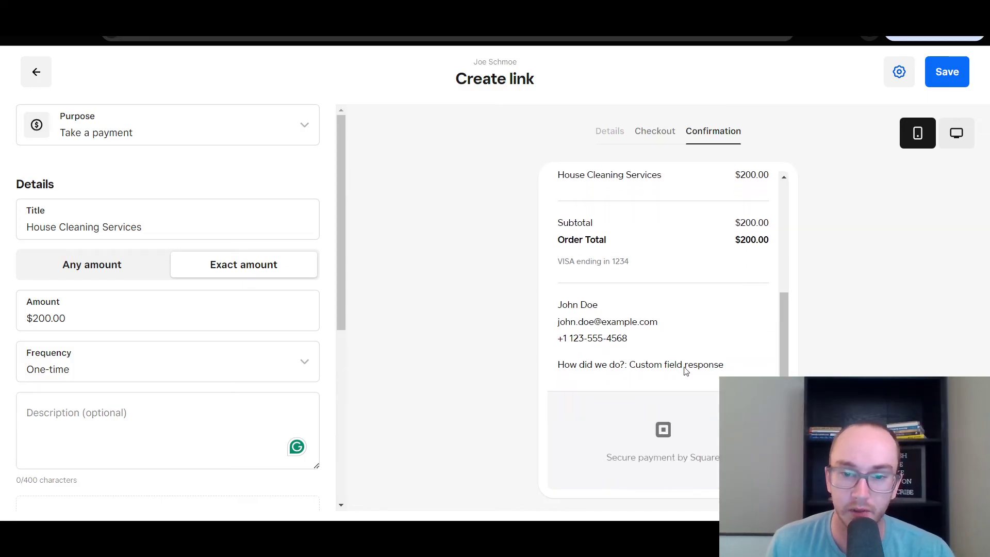
{"action": "scroll", "coordinate": [698, 393], "scroll_direction": "up", "scroll_amount": 1}
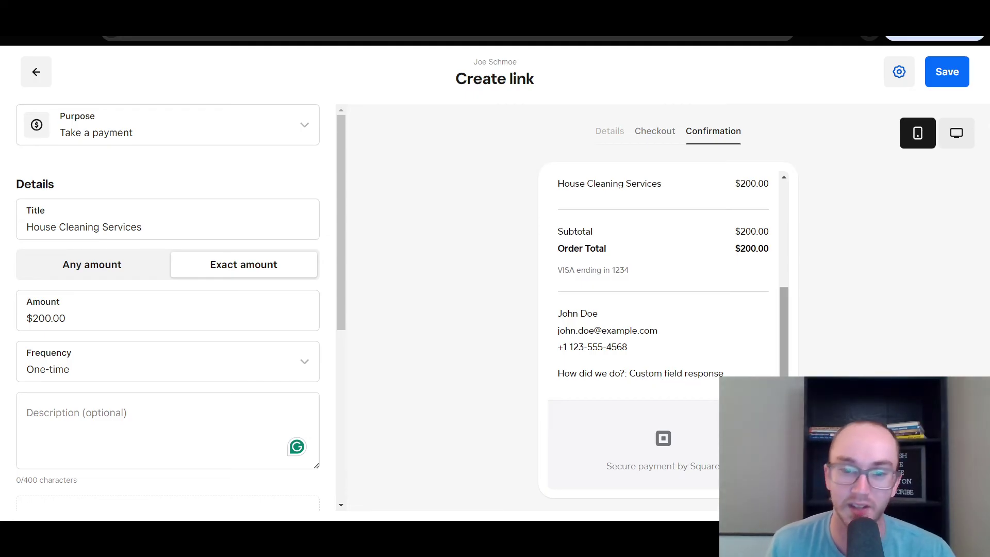
{"action": "scroll", "coordinate": [783, 349], "scroll_direction": "up", "scroll_amount": 1}
{"action": "left_click_drag", "start_coordinate": [784, 348], "coordinate": [713, 143]}
{"action": "left_click", "coordinate": [958, 137]}
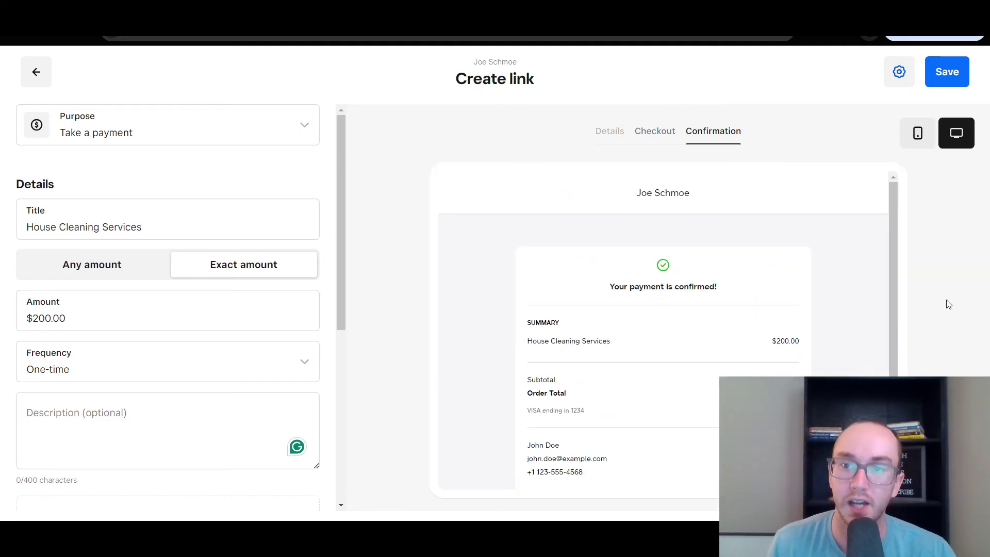
{"action": "left_click_drag", "start_coordinate": [893, 308], "coordinate": [892, 385]}
{"action": "scroll", "coordinate": [882, 219], "scroll_direction": "up", "scroll_amount": 3}
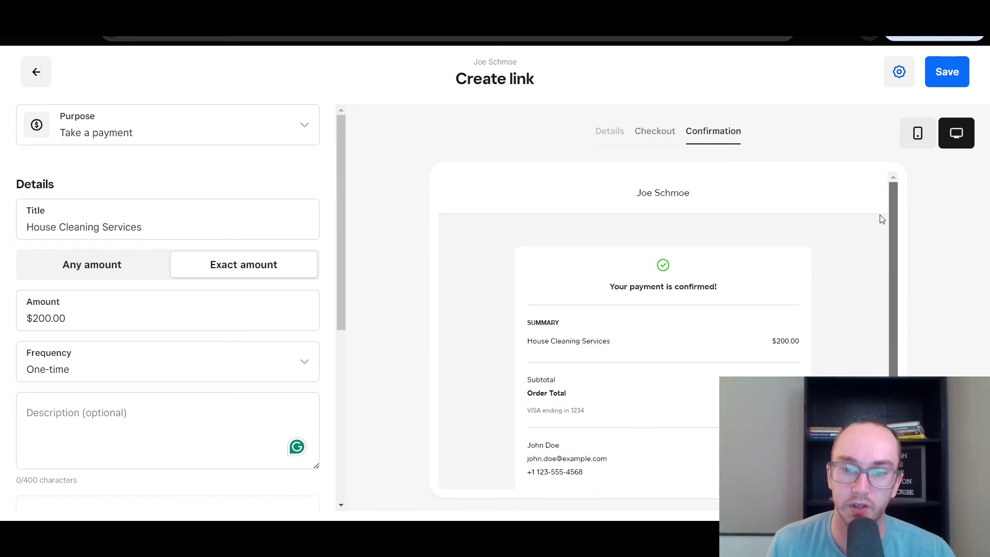
{"action": "scroll", "coordinate": [881, 254], "scroll_direction": "down", "scroll_amount": 2}
{"action": "left_click", "coordinate": [926, 144]}
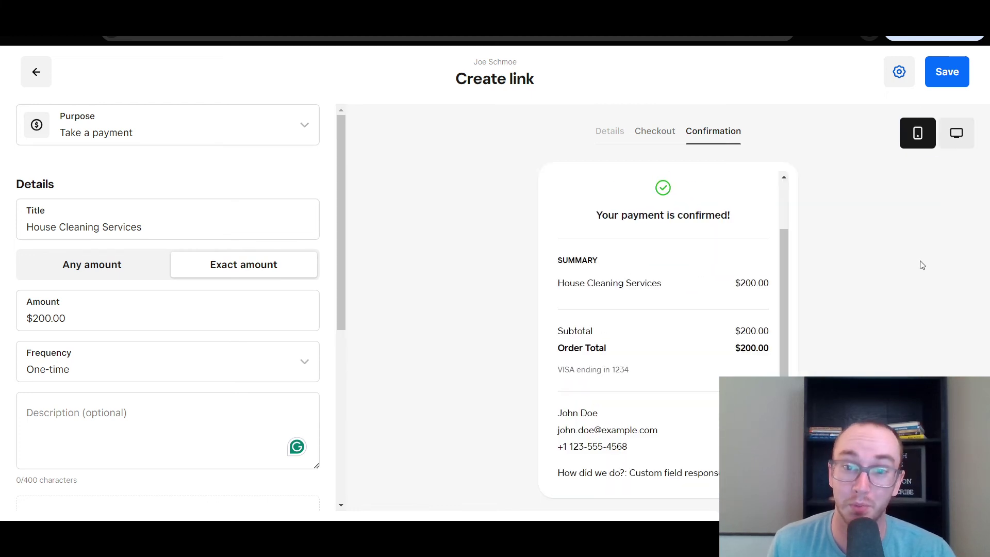
{"action": "left_click_drag", "start_coordinate": [782, 279], "coordinate": [791, 172]}
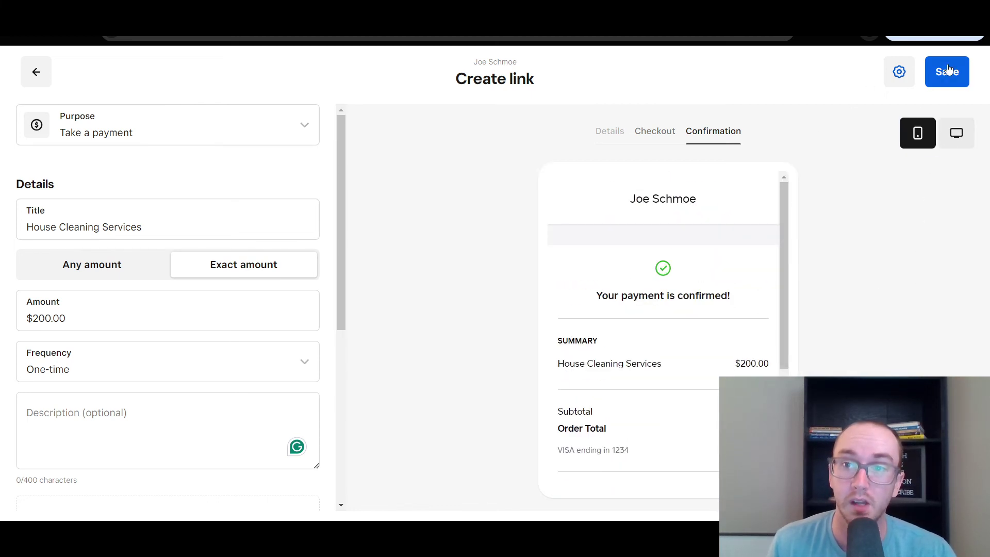
Save the $200 House Cleaning Services link and copy its shareable URL from the share dialog.
{"action": "left_click", "coordinate": [944, 84]}
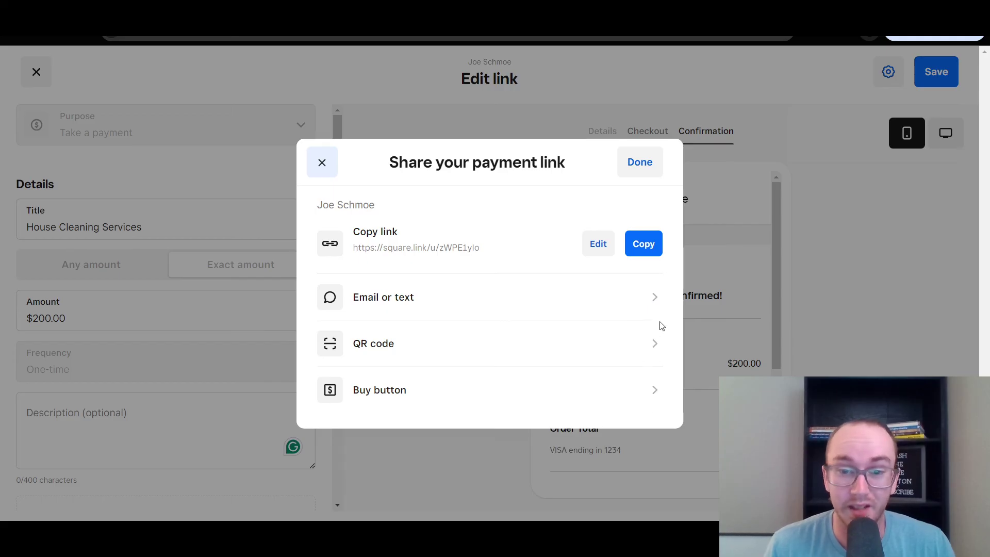
{"action": "left_click", "coordinate": [653, 249]}
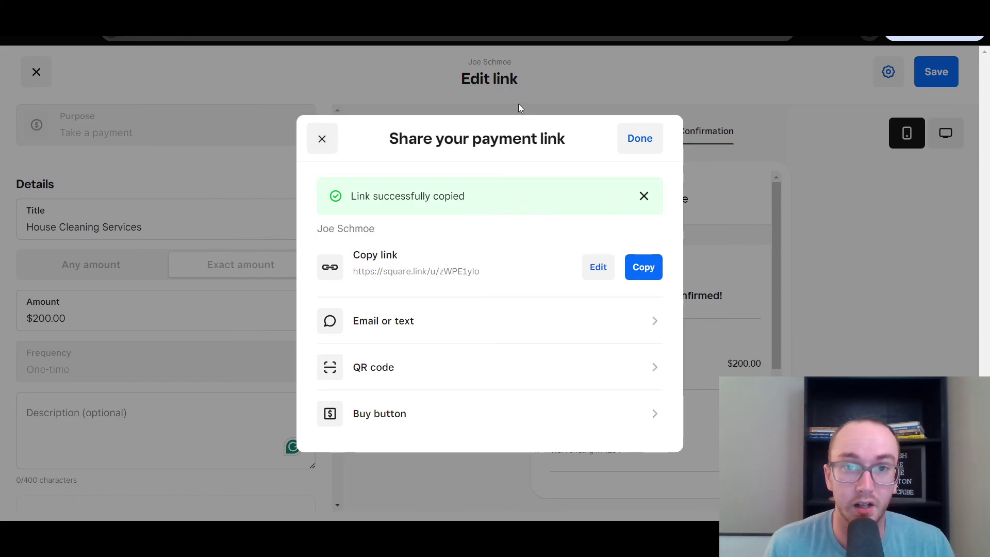
{"action": "left_click_drag", "start_coordinate": [393, 271], "coordinate": [464, 271]}
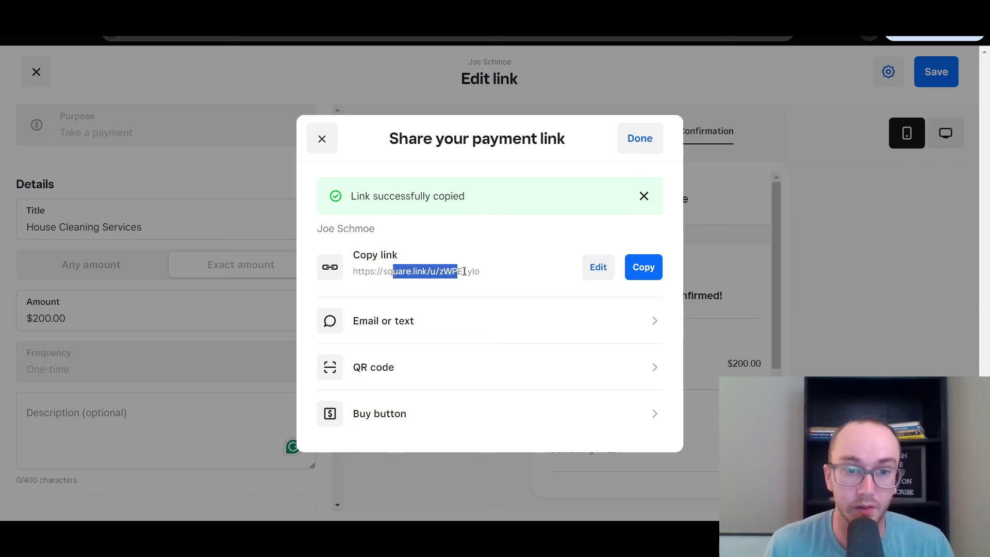
{"action": "left_click", "coordinate": [464, 271]}
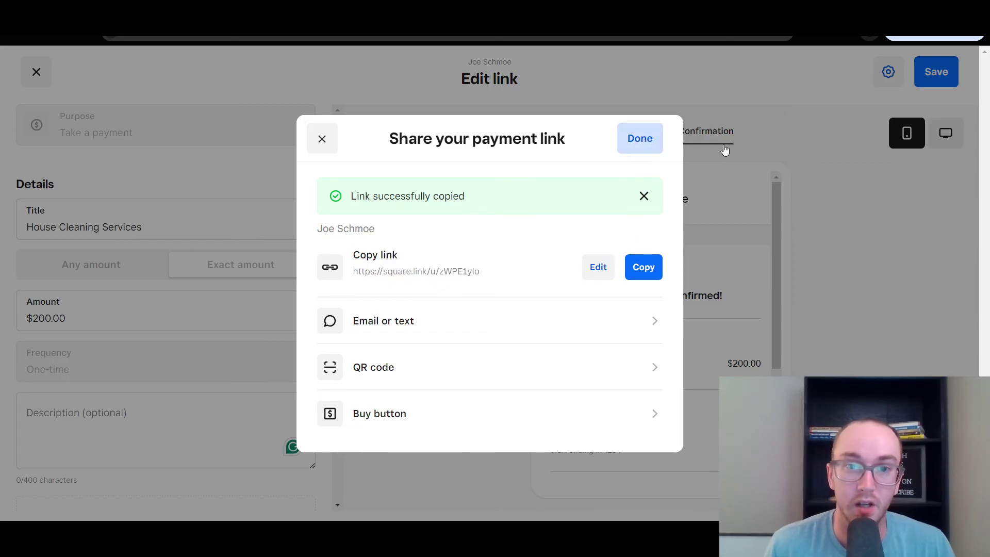
{"action": "left_click", "coordinate": [642, 138]}
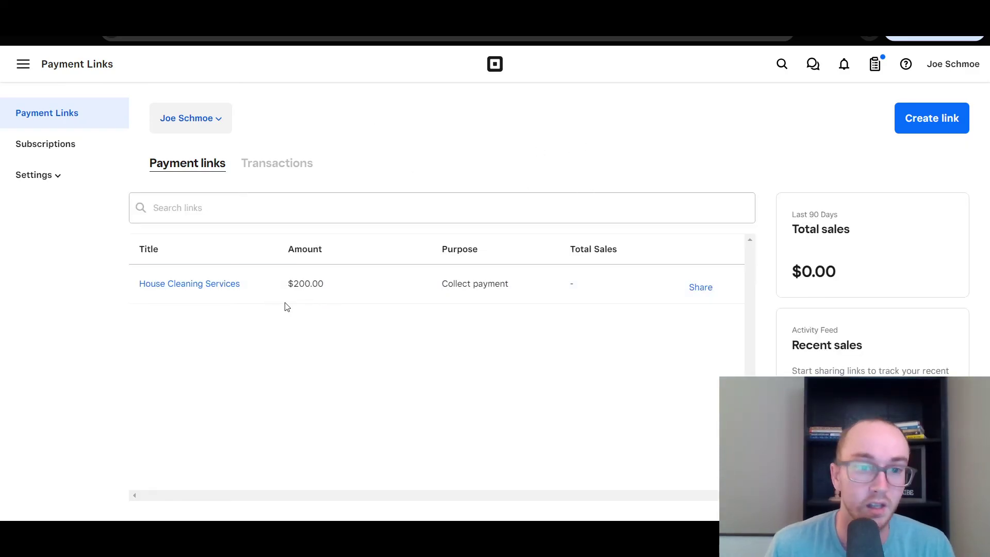
{"action": "left_click", "coordinate": [704, 294]}
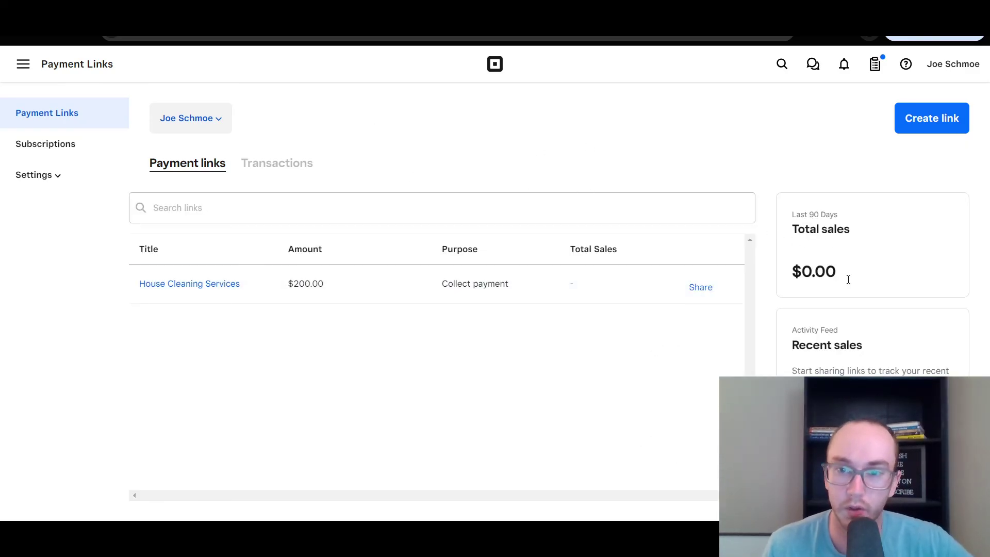
{"action": "left_click", "coordinate": [701, 288]}
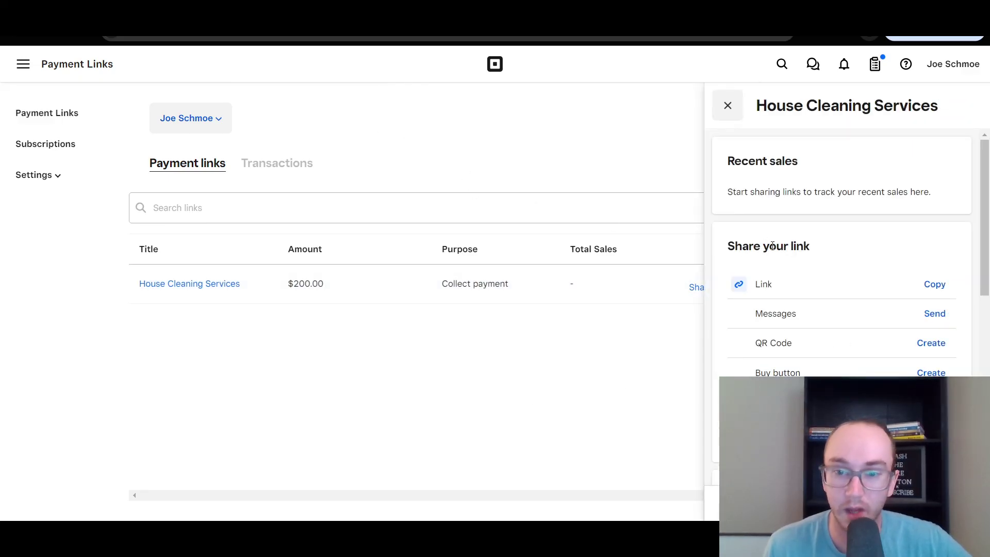
{"action": "scroll", "coordinate": [820, 278], "scroll_direction": "down", "scroll_amount": 5}
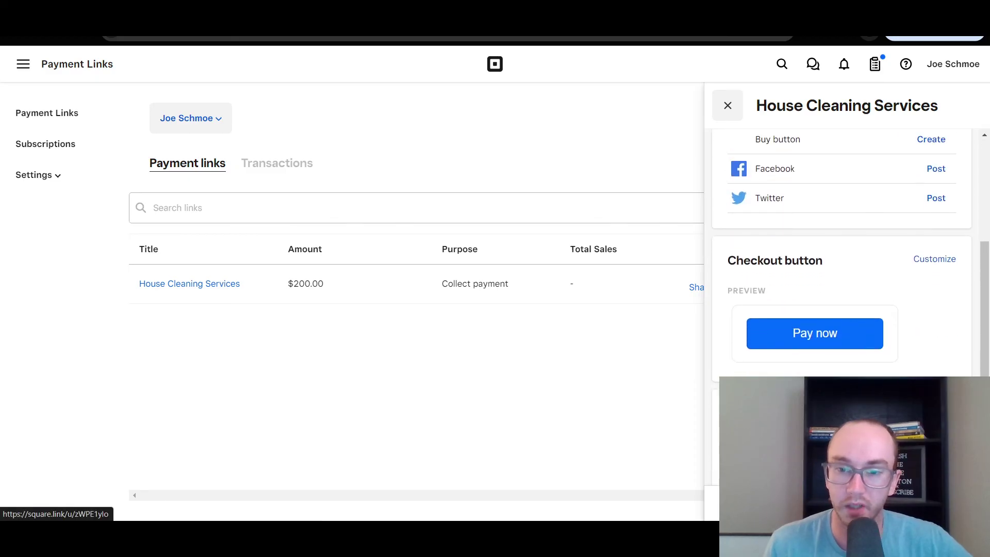
{"action": "scroll", "coordinate": [841, 258], "scroll_direction": "up", "scroll_amount": 2}
{"action": "scroll", "coordinate": [840, 258], "scroll_direction": "down", "scroll_amount": 1}
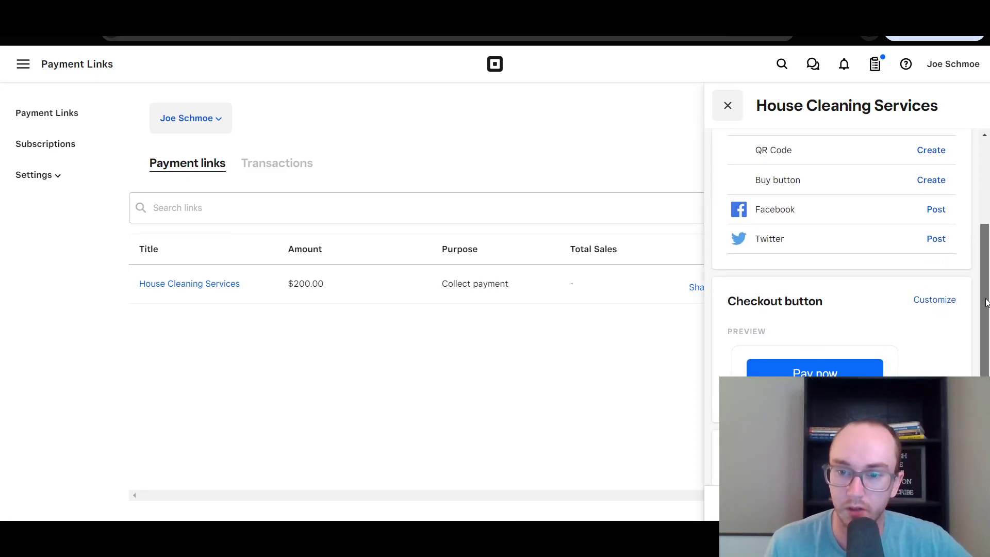
{"action": "left_click_drag", "start_coordinate": [982, 301], "coordinate": [982, 397]}
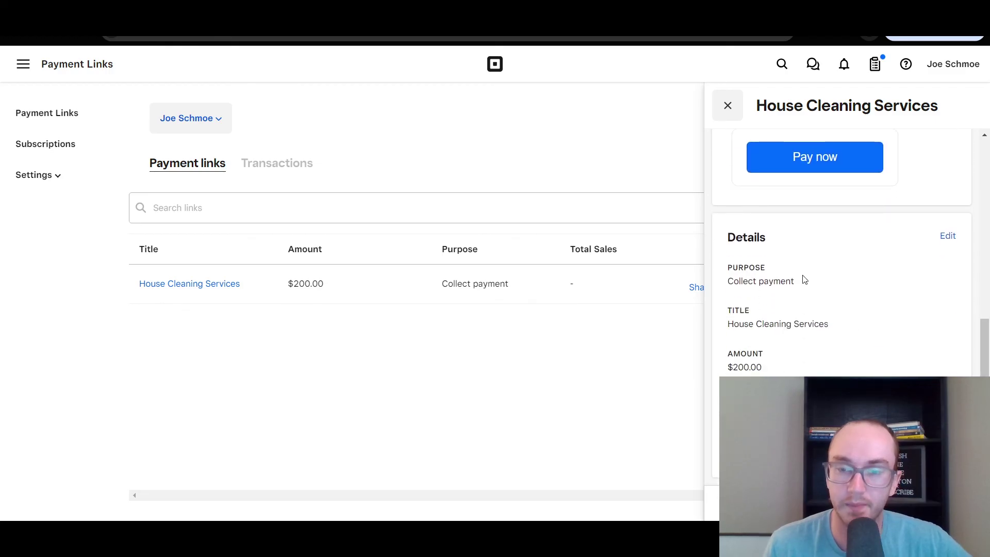
{"action": "left_click_drag", "start_coordinate": [985, 356], "coordinate": [985, 149]}
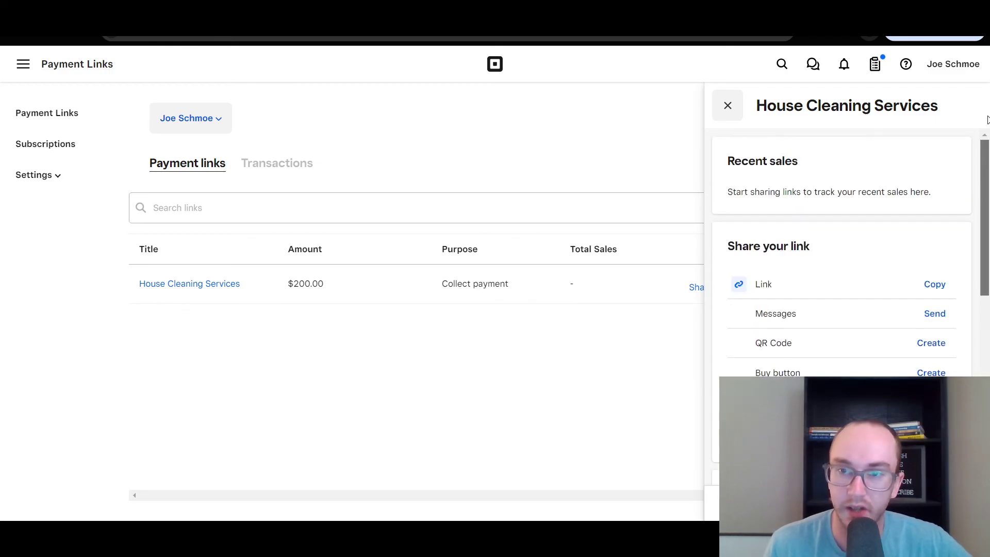
Close the House Cleaning Services details panel, leaving the Payment Links list in view.
{"action": "left_click", "coordinate": [728, 104]}
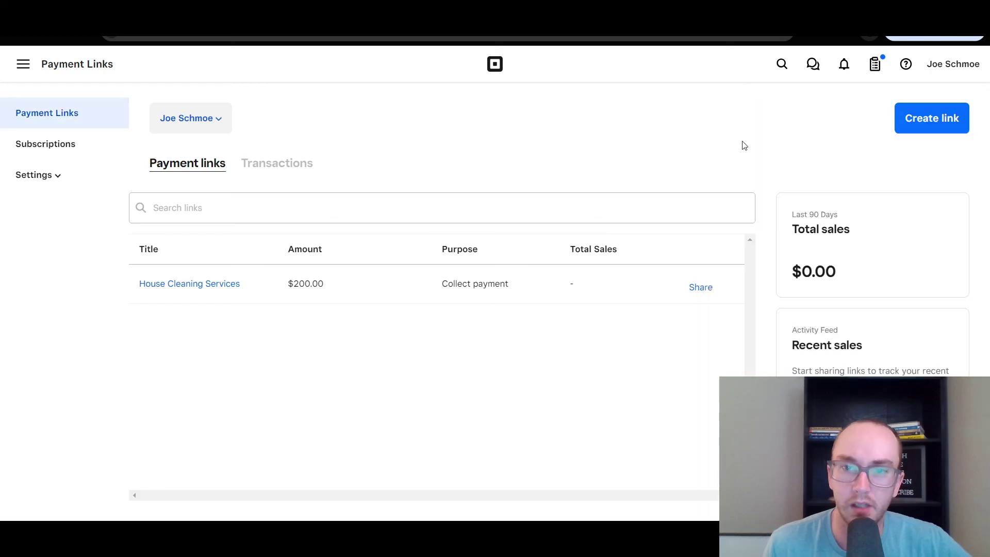